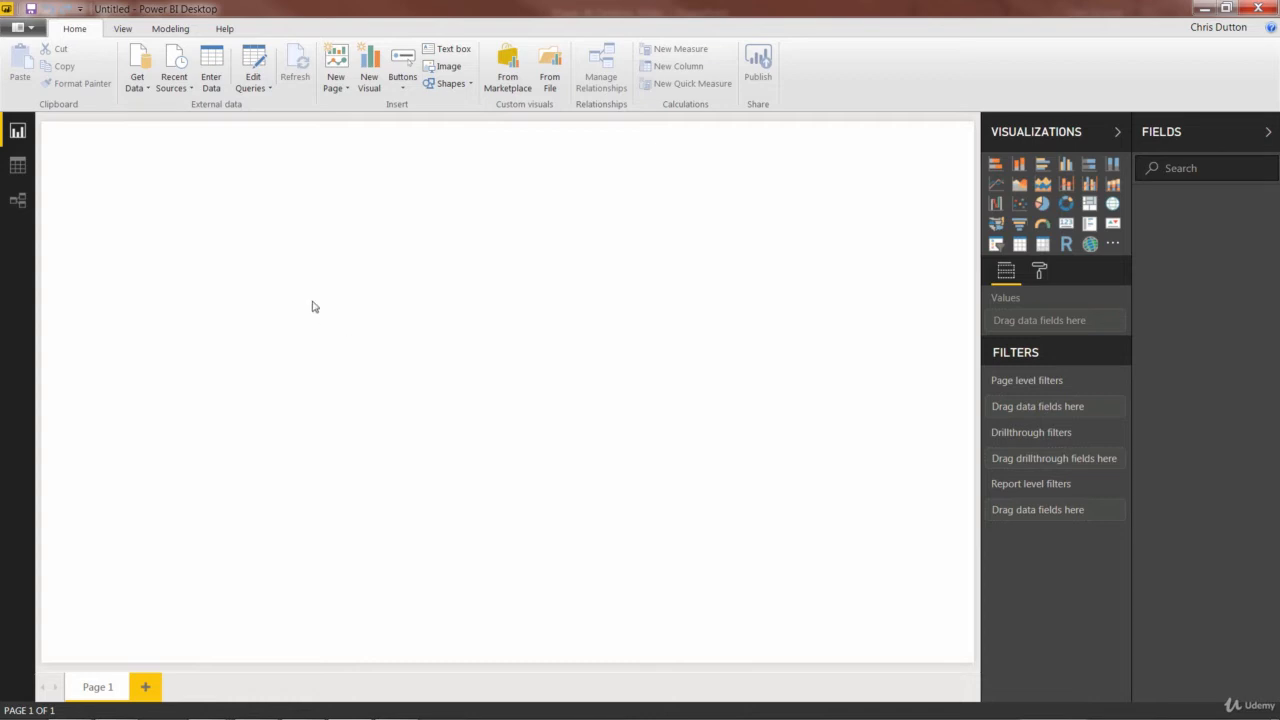
Step: Connect to the AdventureWorks_Products CSV file with data type detection based on the first 200 rows, and open it for query editing
{"action": "left_click", "coordinate": [137, 87]}
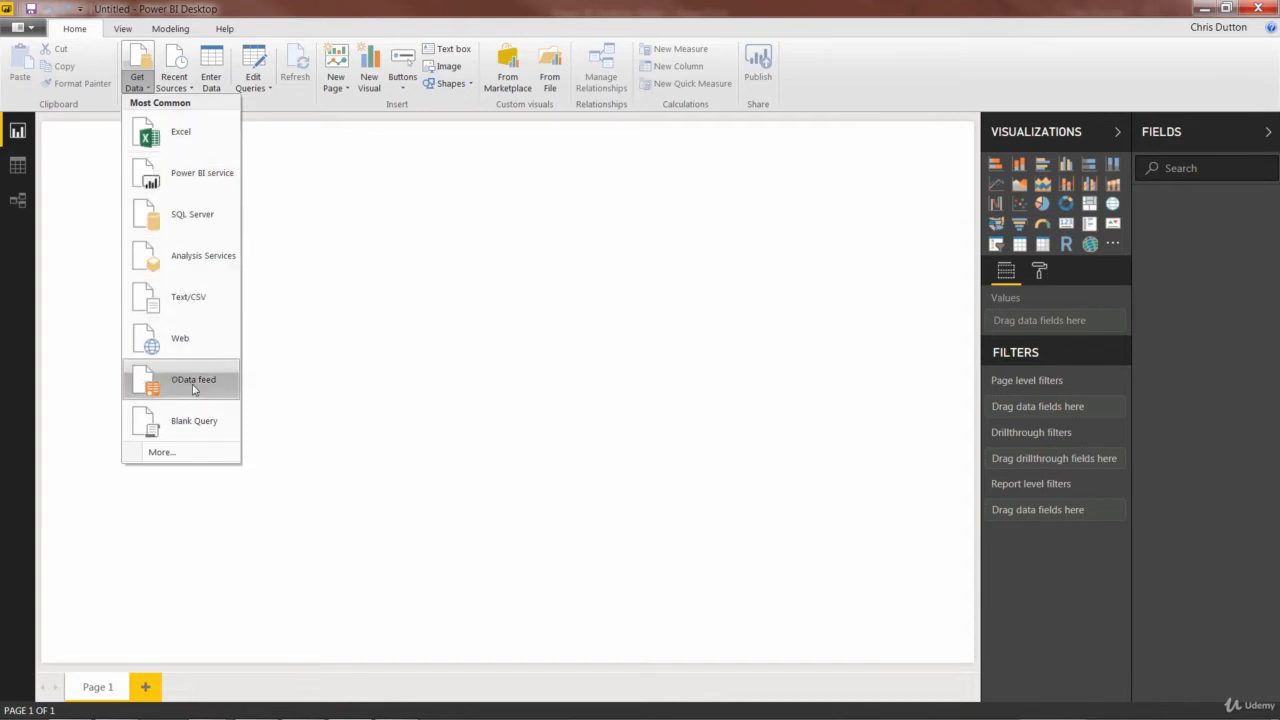
{"action": "left_click", "coordinate": [183, 299]}
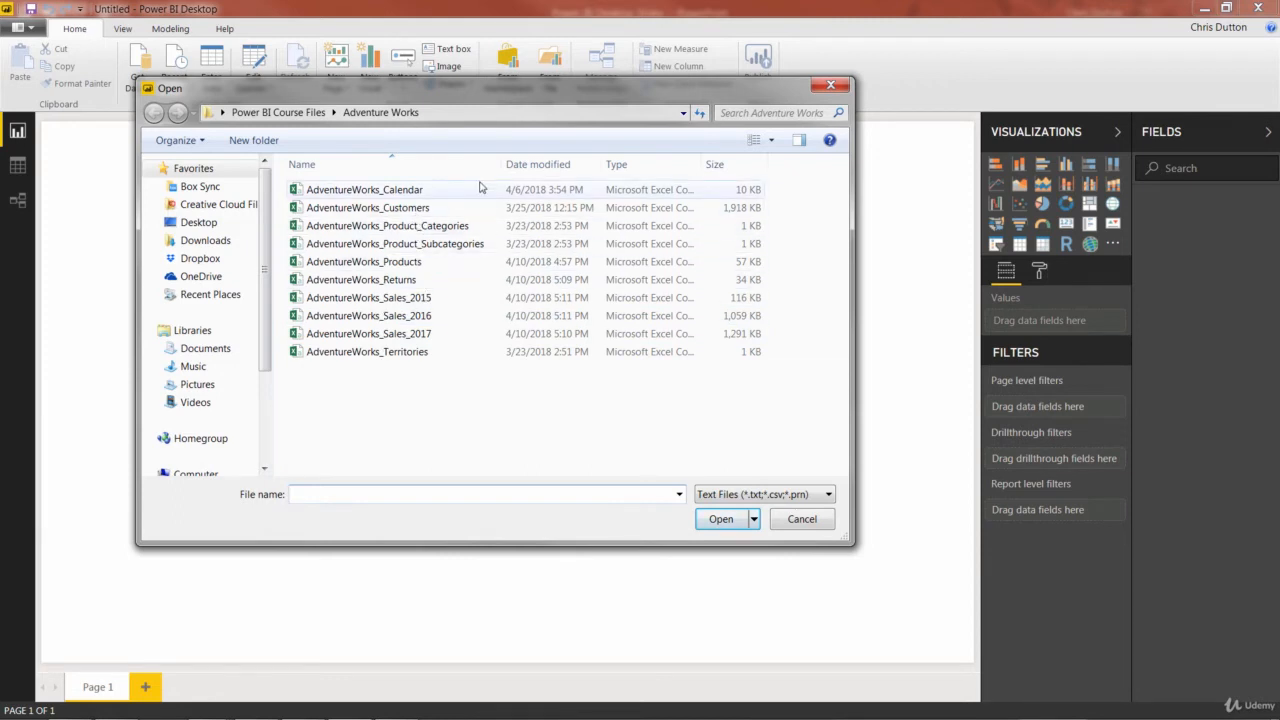
{"action": "double_click", "coordinate": [365, 264]}
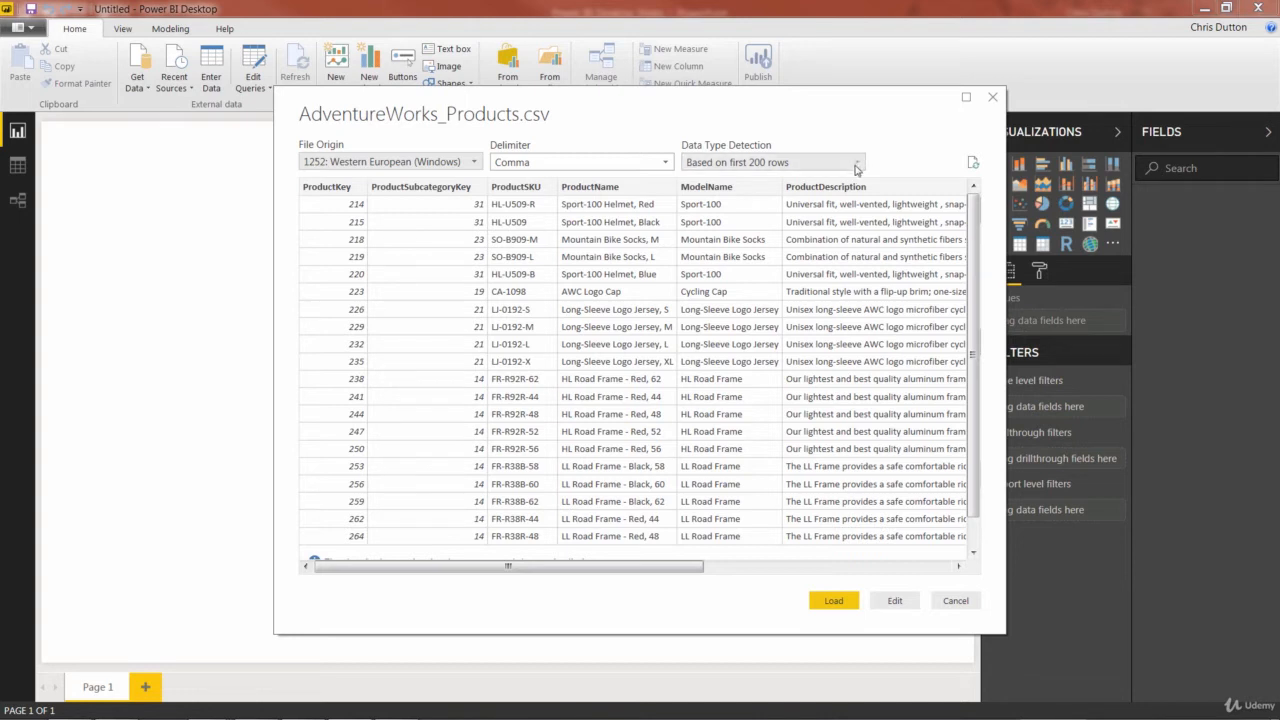
{"action": "left_click", "coordinate": [856, 168]}
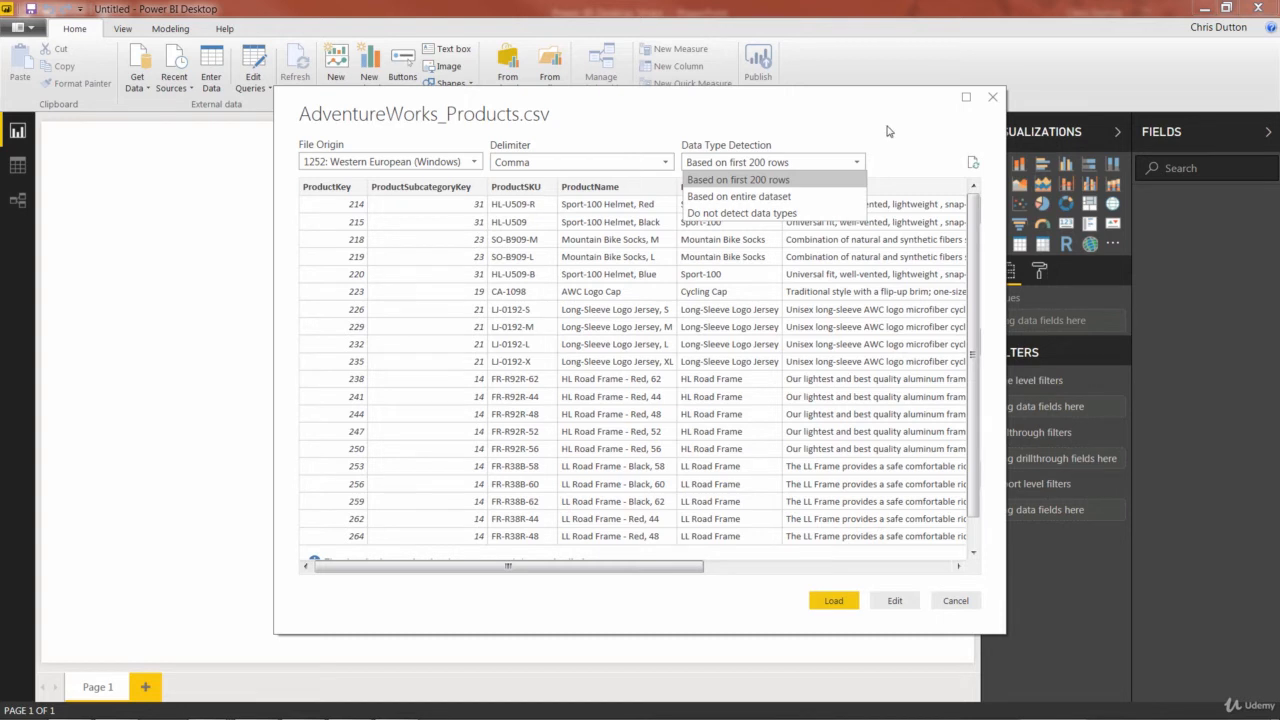
{"action": "left_click", "coordinate": [728, 179]}
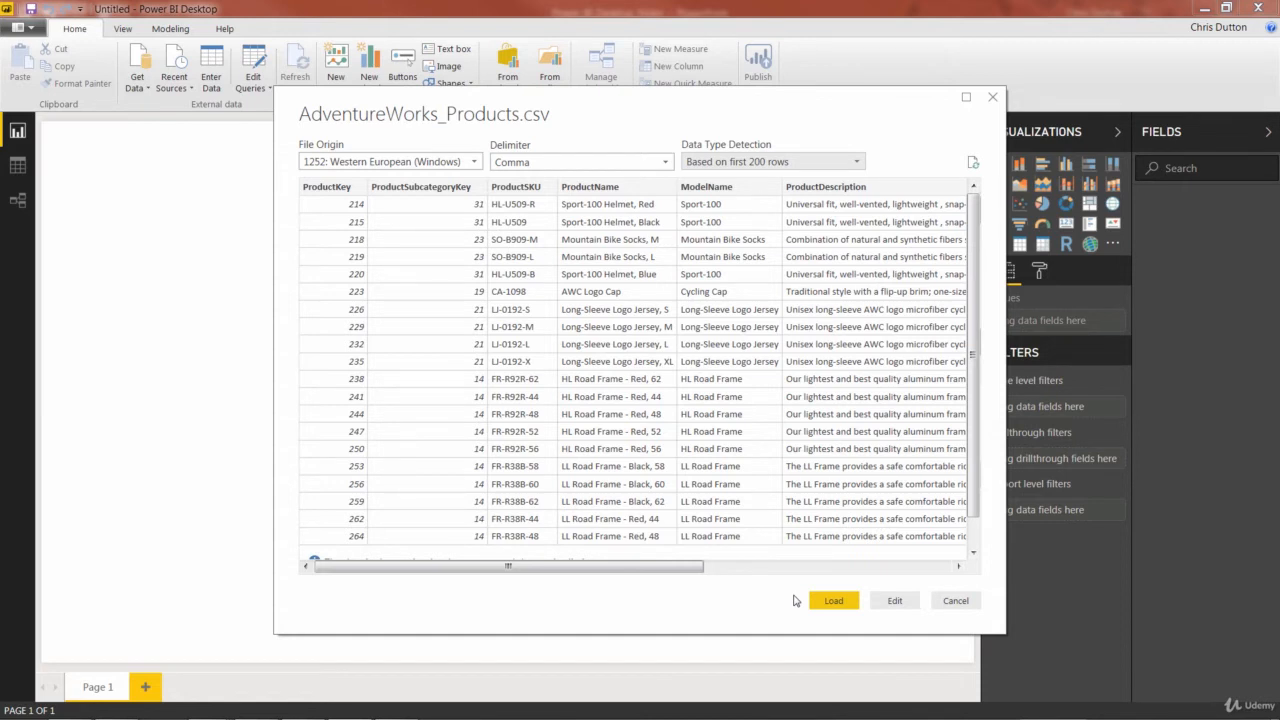
{"action": "left_click", "coordinate": [896, 601]}
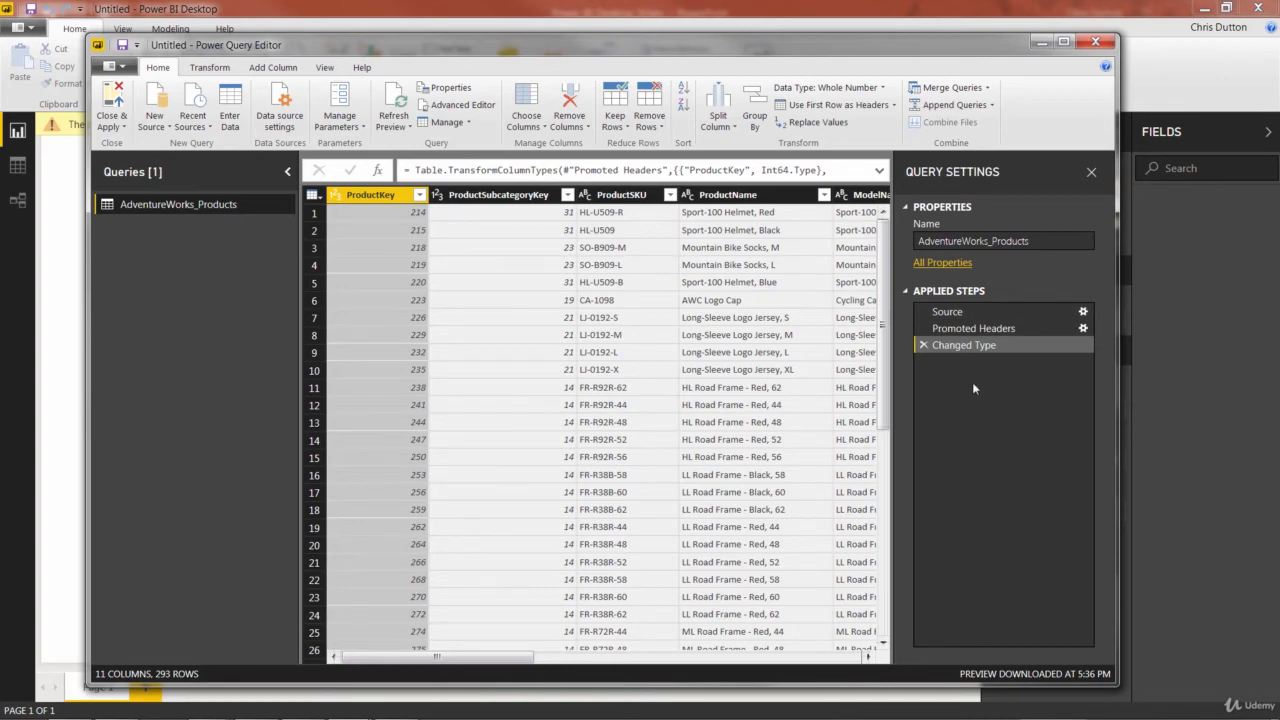
Step: Examine the full formula and table preview of the Source, Promoted Headers and Changed Type applied steps
{"action": "left_click", "coordinate": [950, 316]}
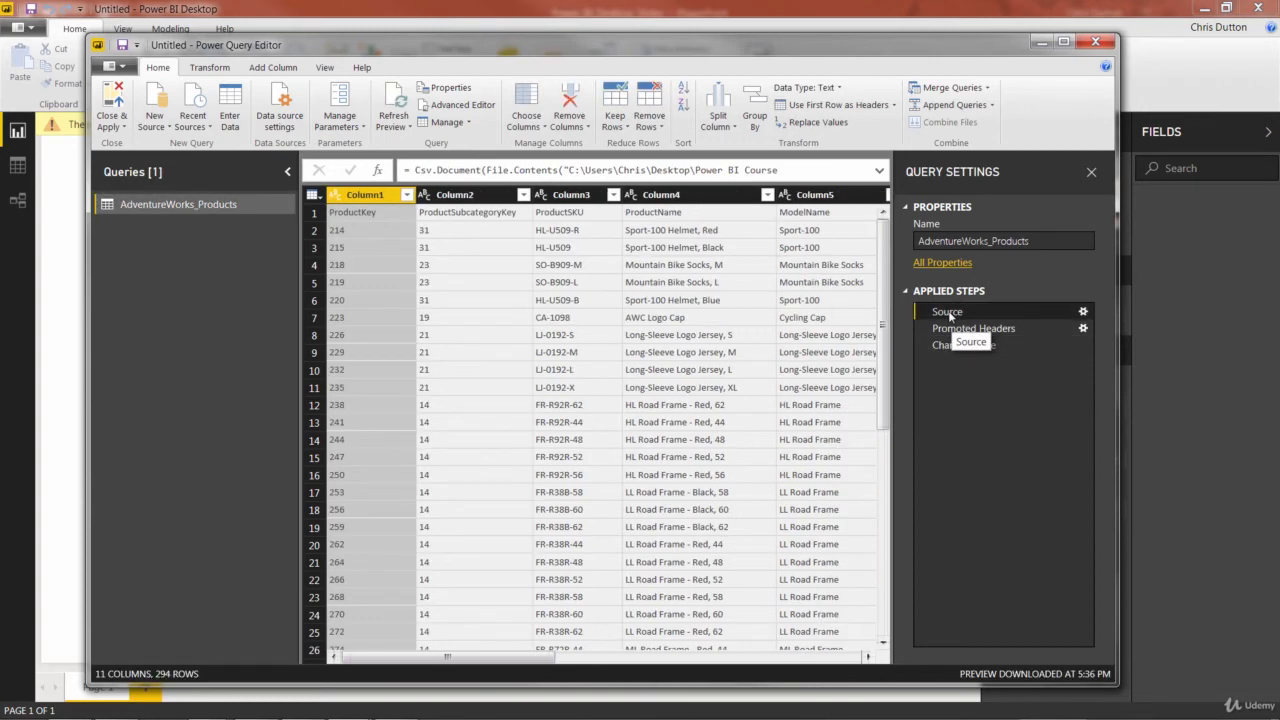
{"action": "left_click", "coordinate": [879, 171]}
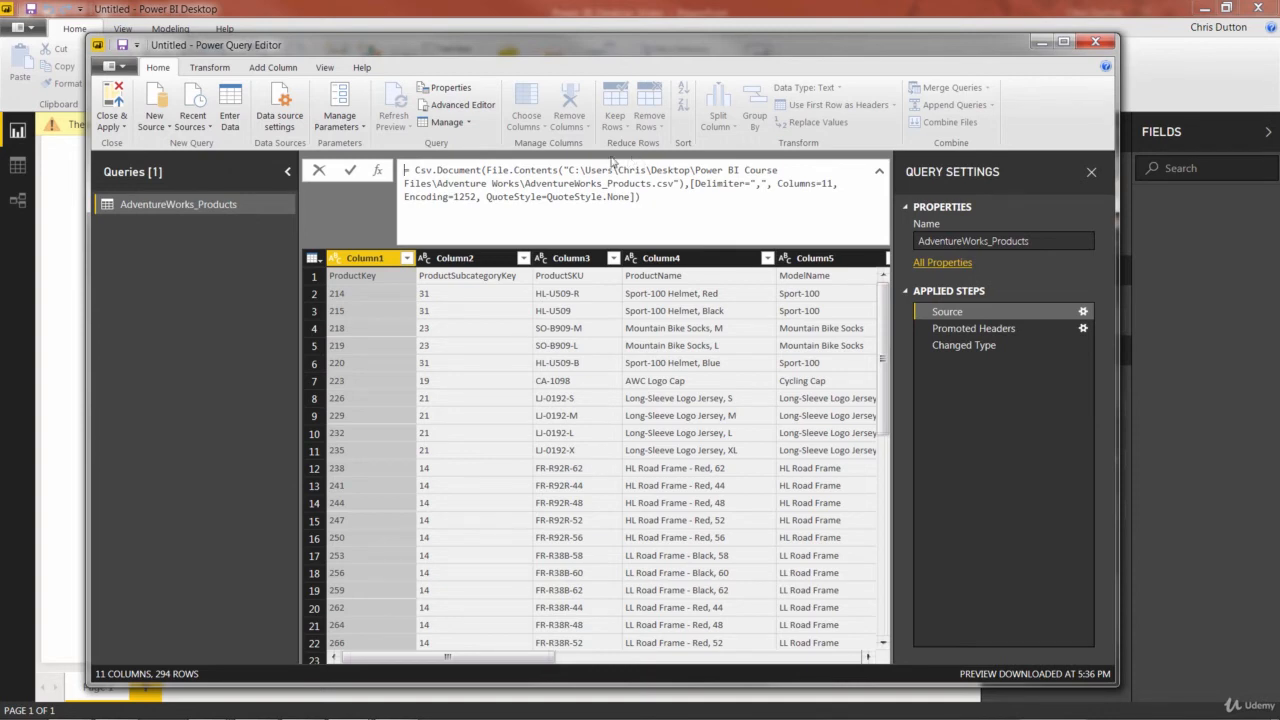
{"action": "left_click_drag", "start_coordinate": [570, 171], "coordinate": [683, 184]}
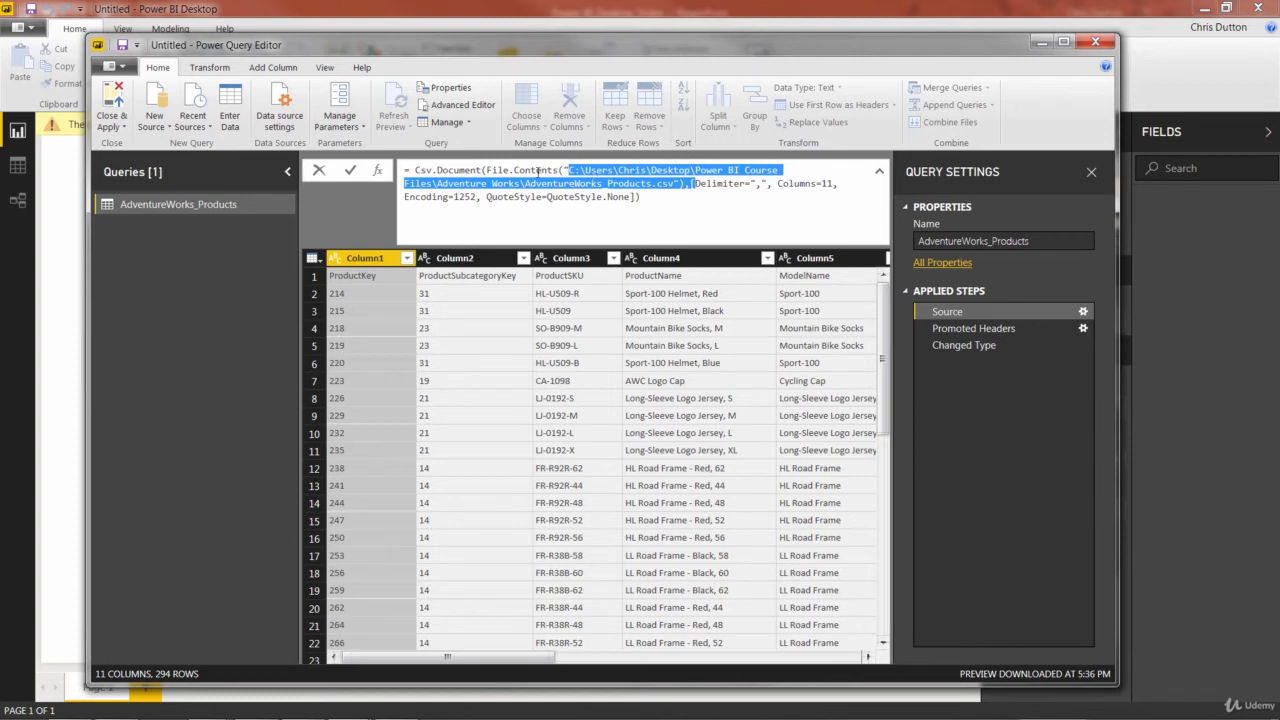
{"action": "left_click", "coordinate": [656, 199]}
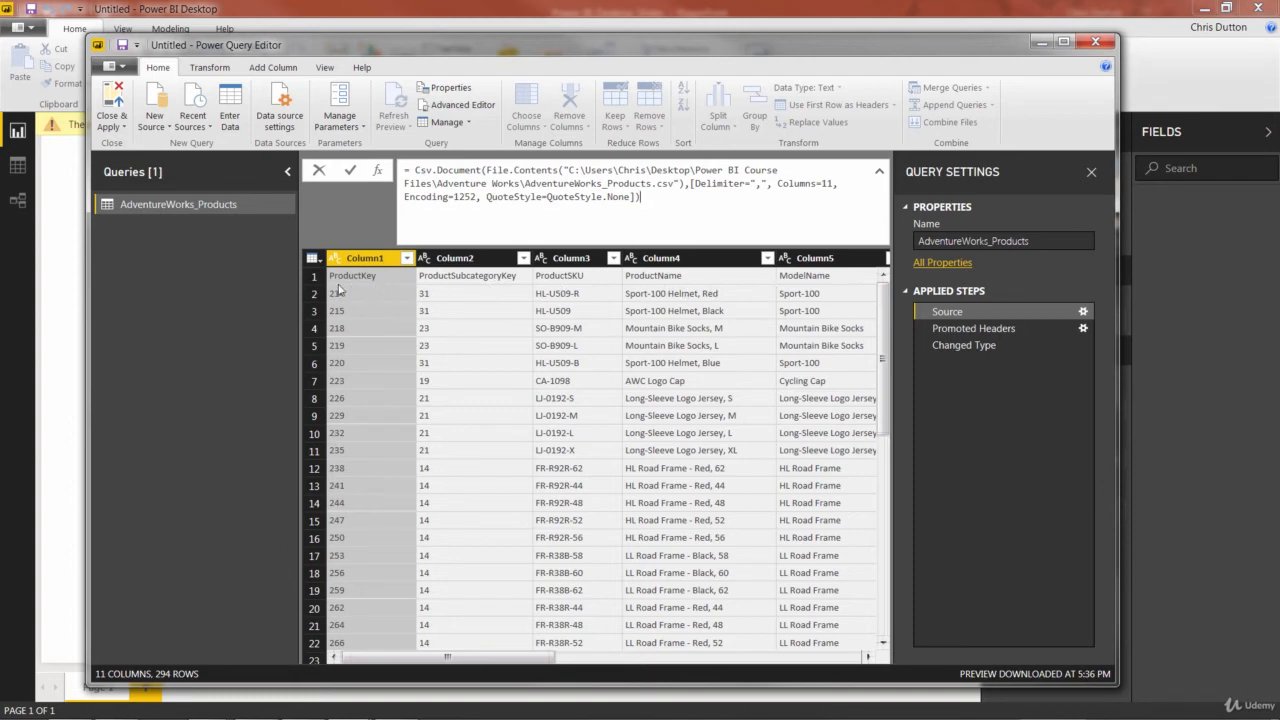
{"action": "left_click", "coordinate": [962, 330]}
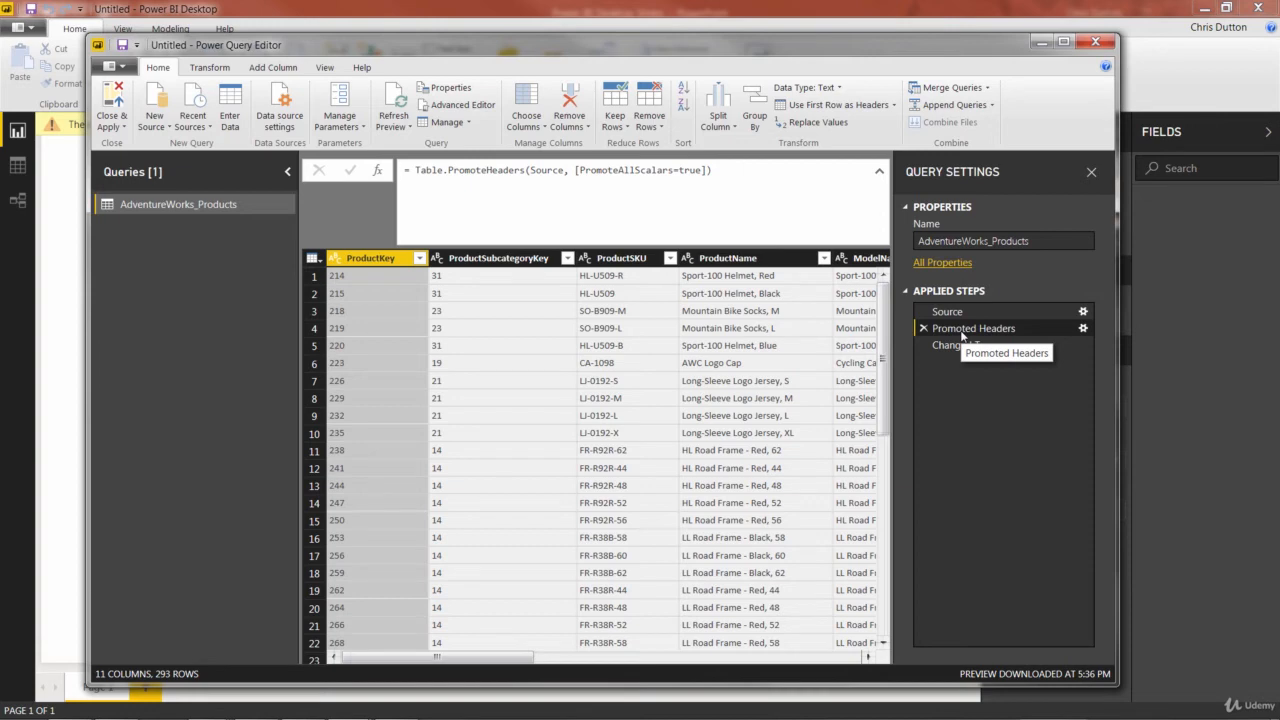
{"action": "left_click", "coordinate": [962, 348]}
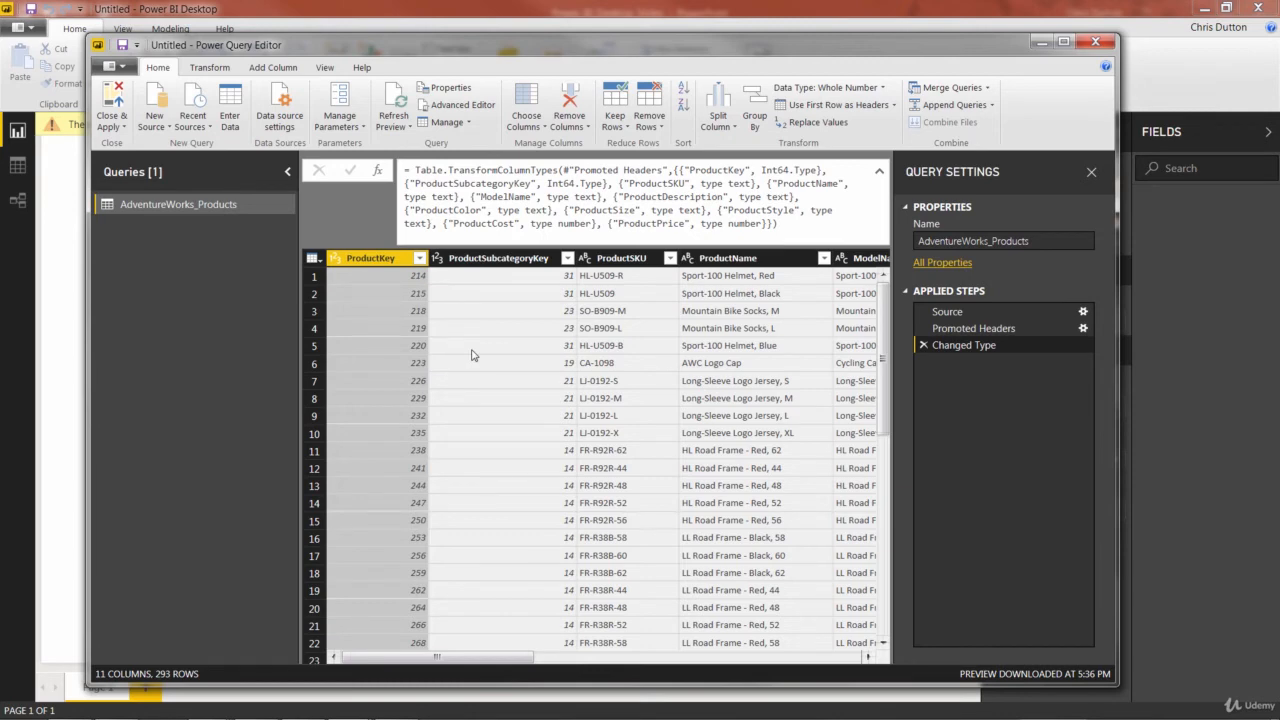
{"action": "left_click", "coordinate": [973, 328]}
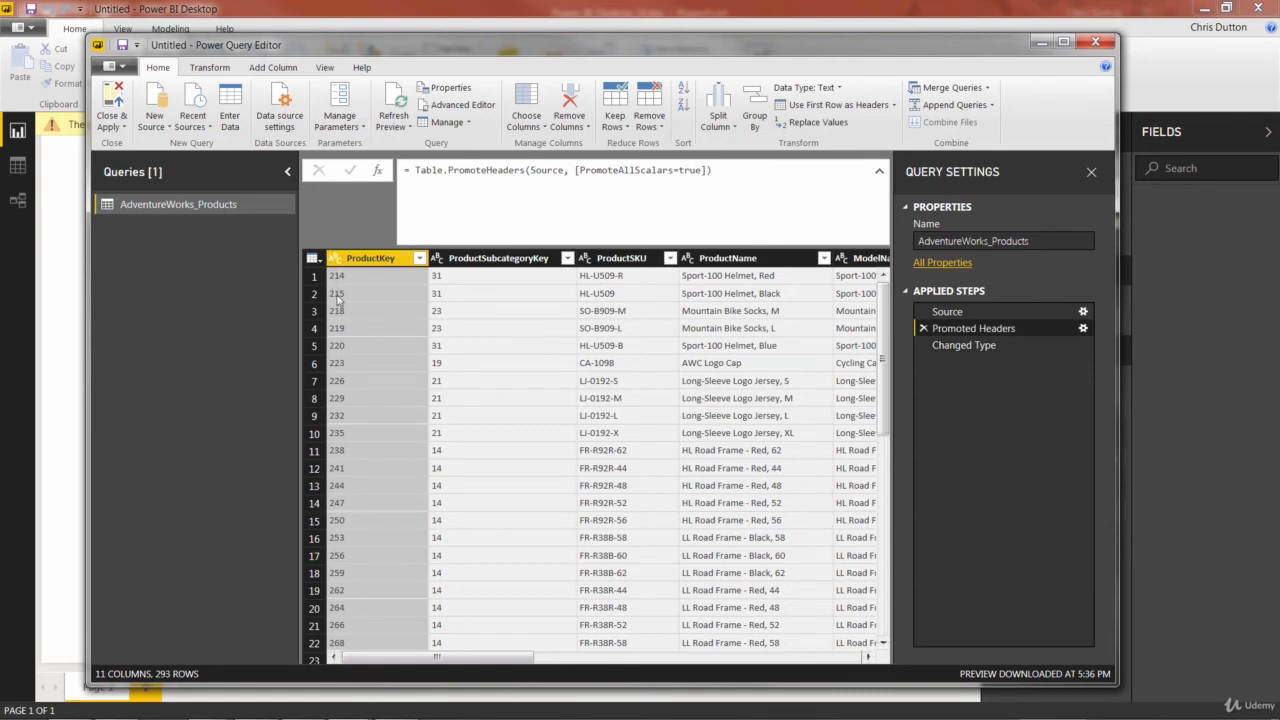
{"action": "left_click", "coordinate": [935, 346]}
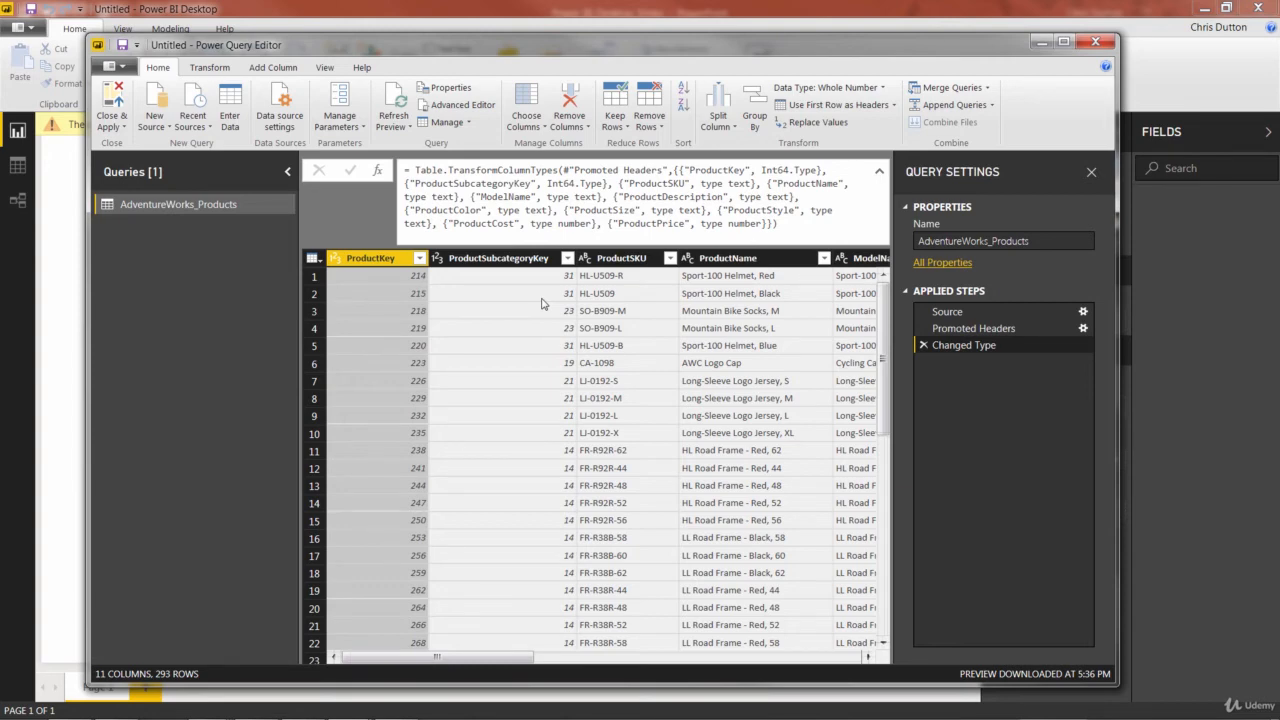
Step: Rename the AdventureWorks_Products query to AW_Product_Lookup
{"action": "left_click", "coordinate": [1043, 240]}
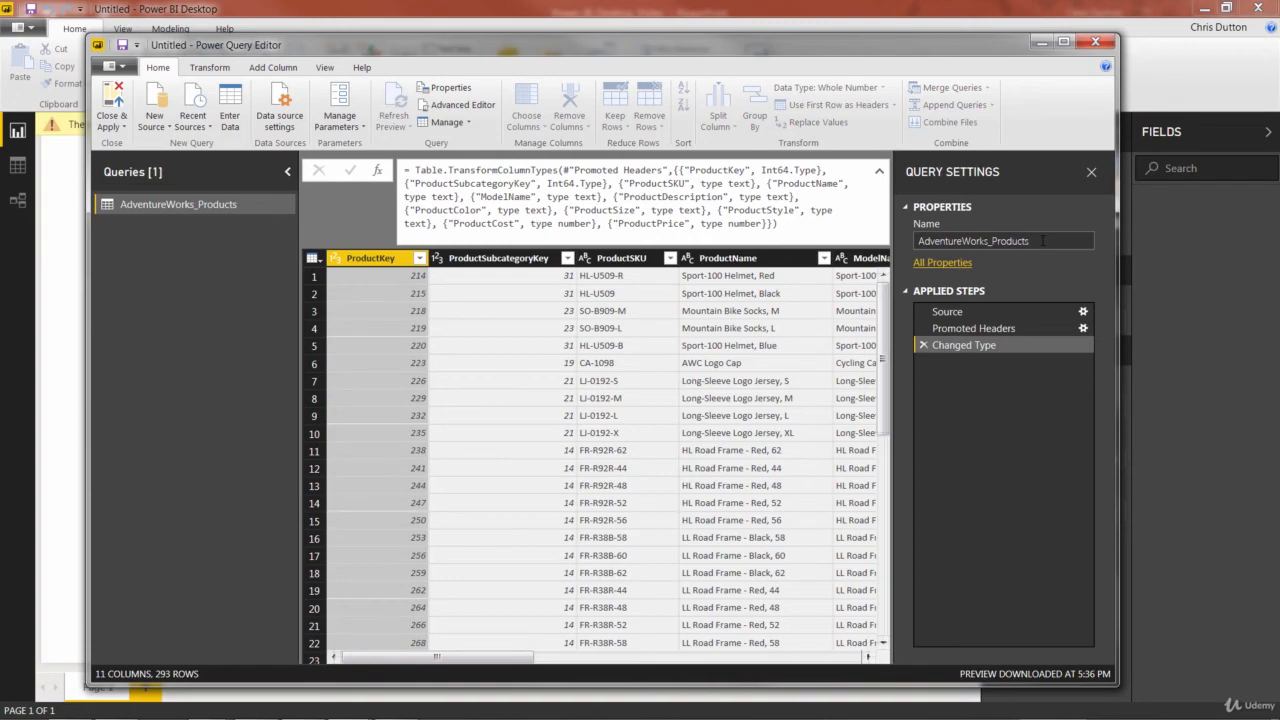
{"action": "left_click_drag", "start_coordinate": [1043, 240], "coordinate": [924, 240]}
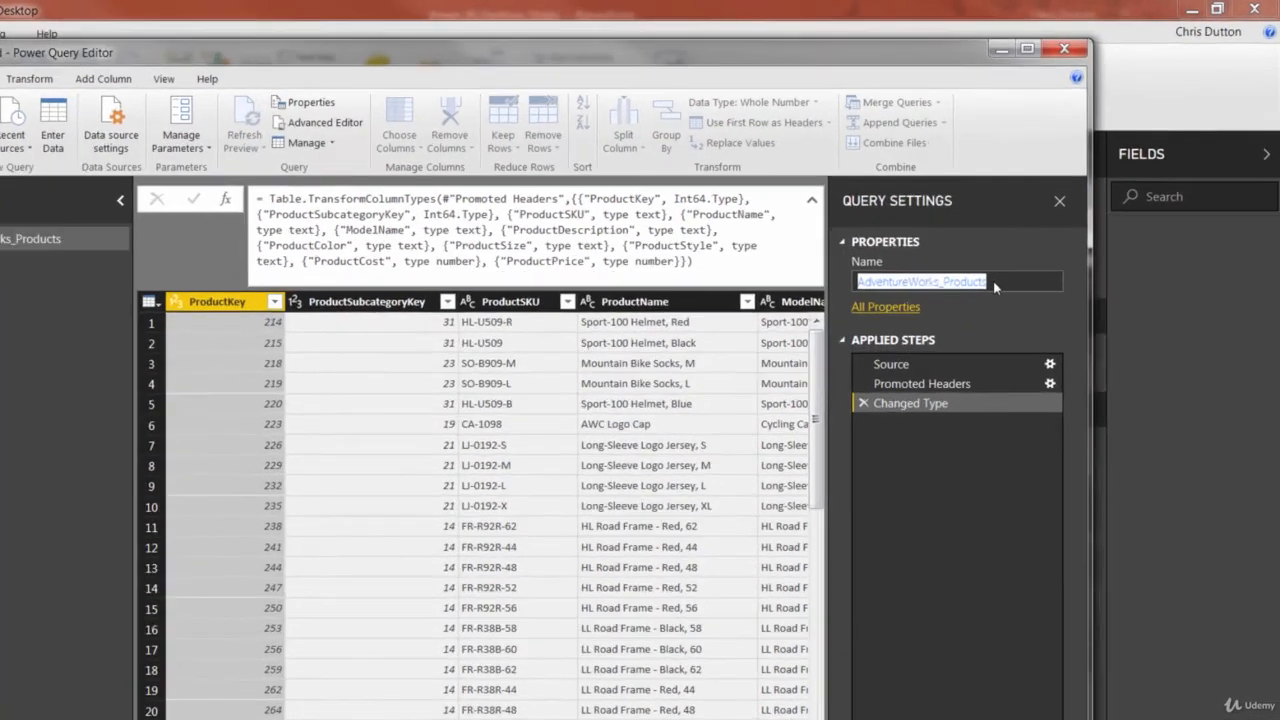
{"action": "type", "text": "AW_"}
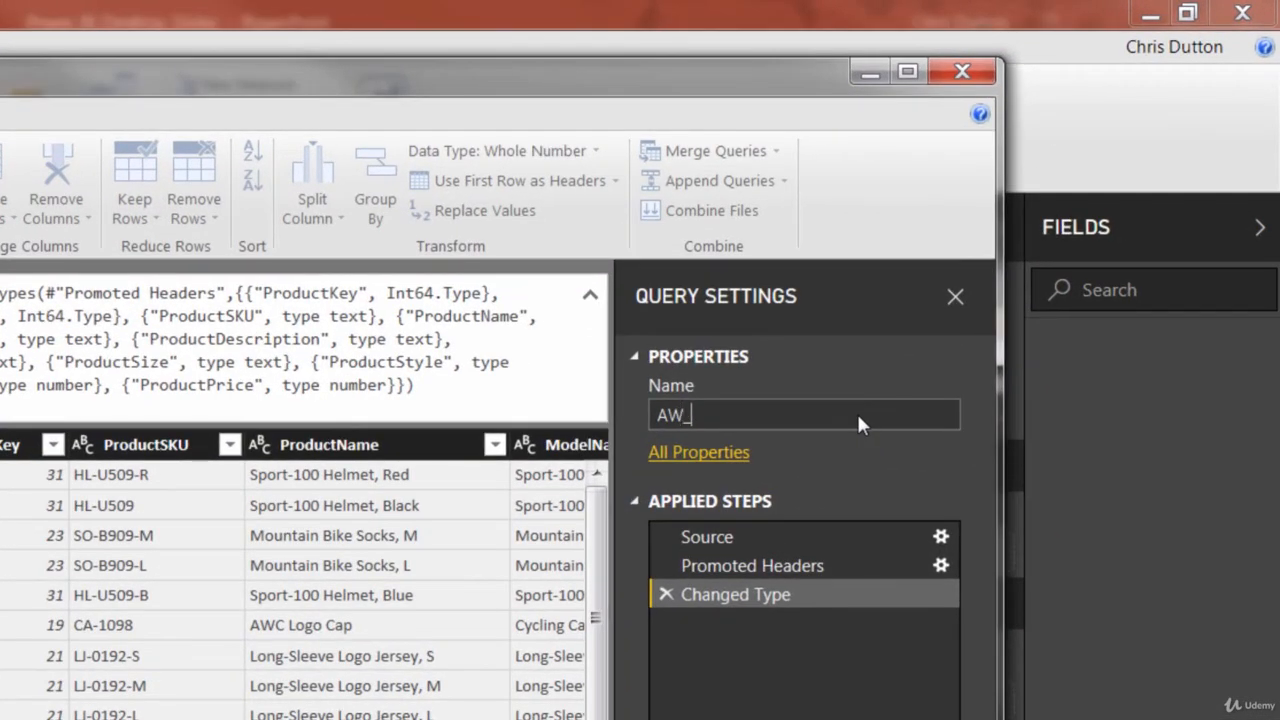
{"action": "type", "text": "Product_Lookup"}
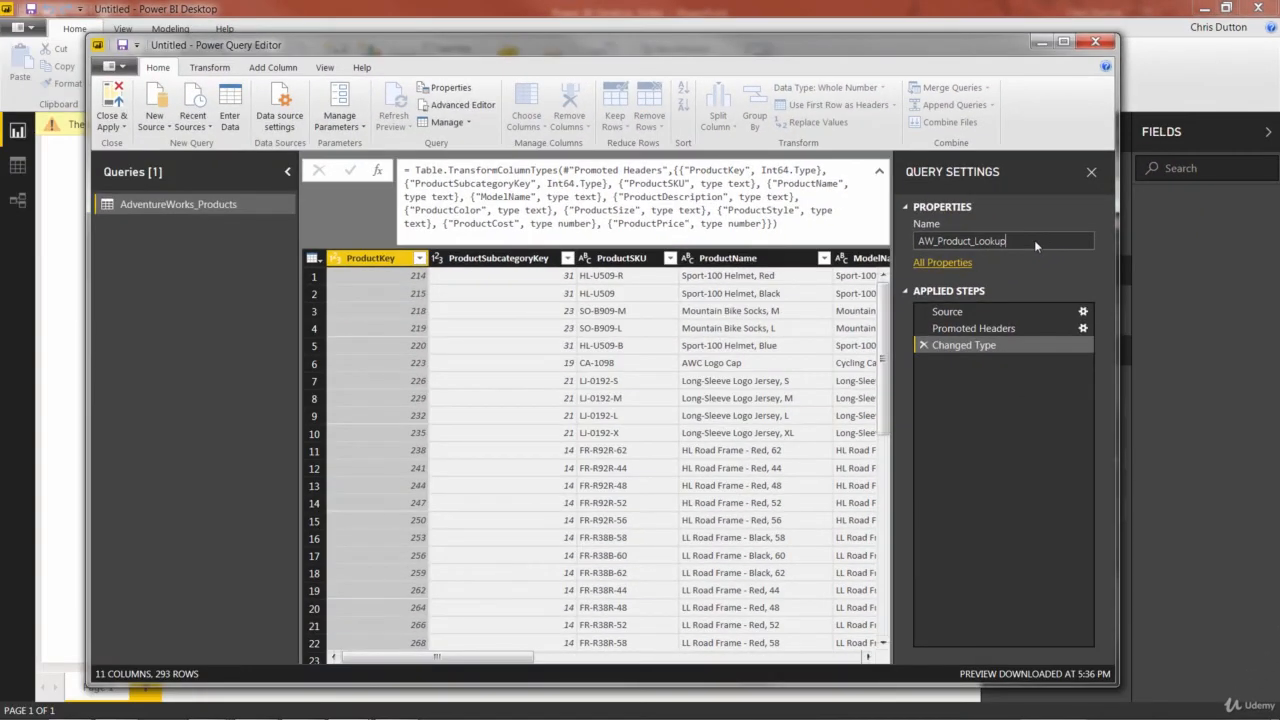
{"action": "key", "text": "Return"}
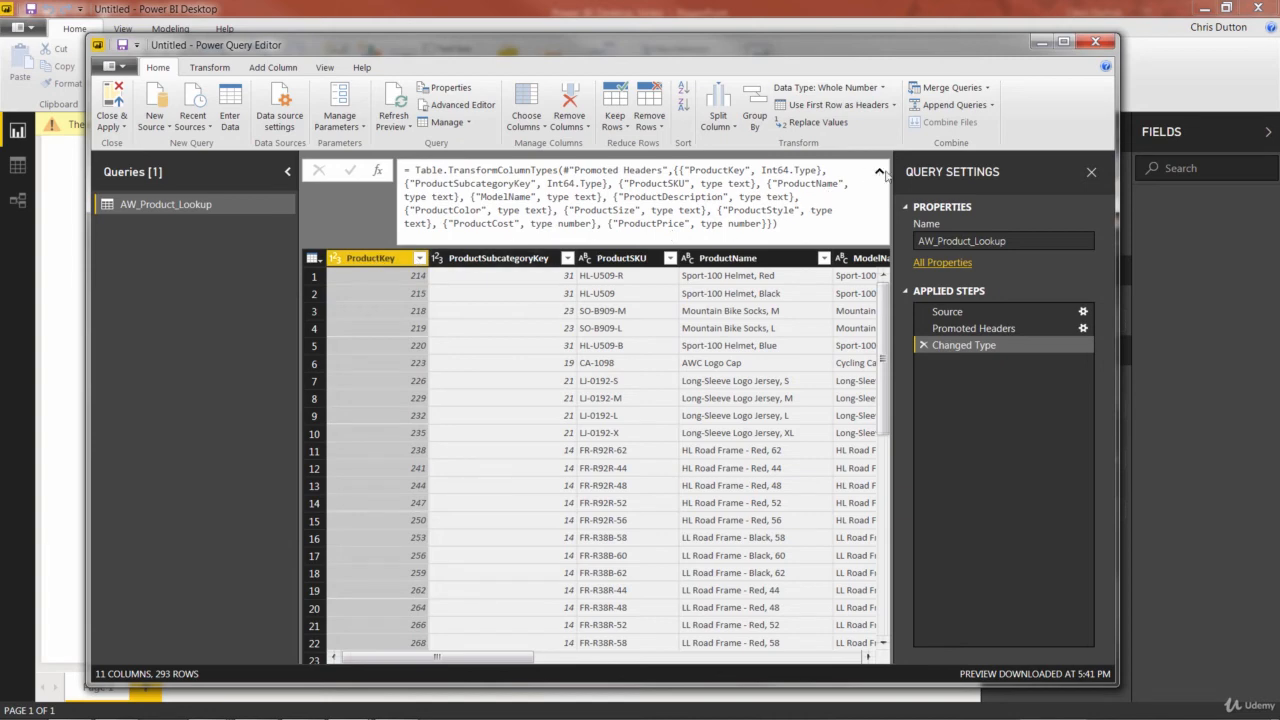
Step: Collapse the formula display and review the data type choices for the ProductCost column without changing its type
{"action": "left_click", "coordinate": [880, 173]}
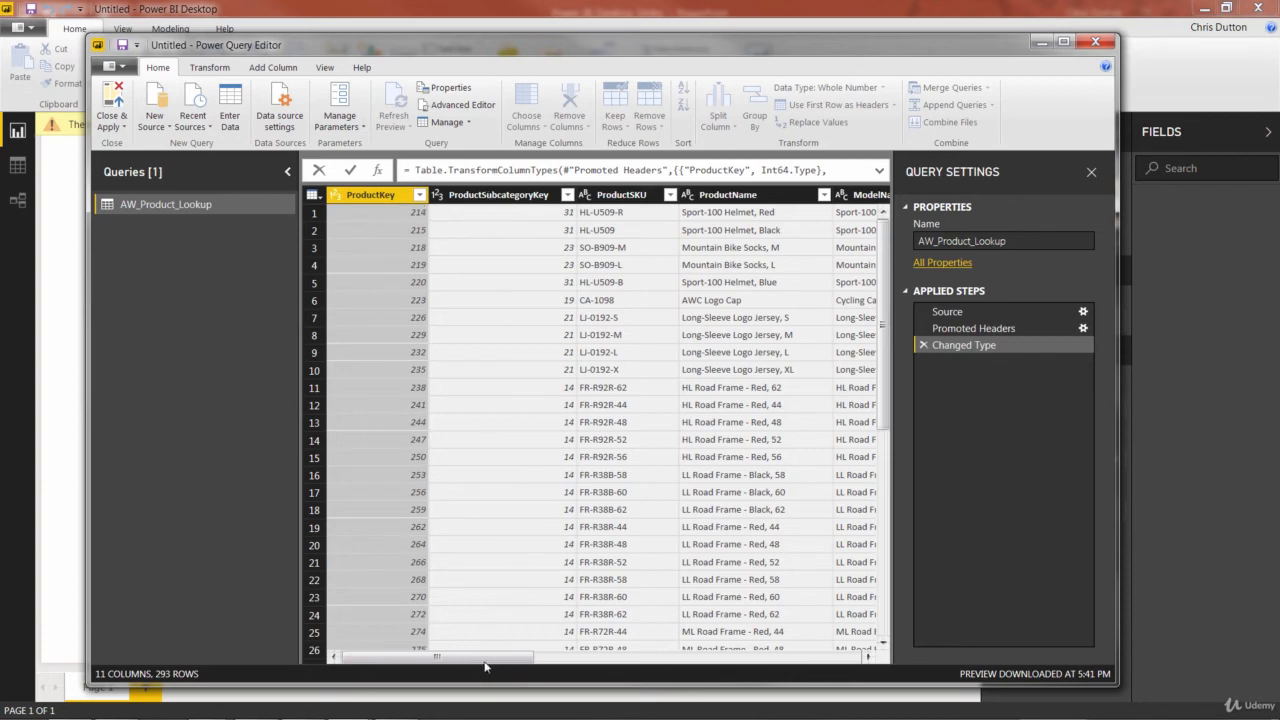
{"action": "left_click_drag", "start_coordinate": [480, 660], "coordinate": [813, 654]}
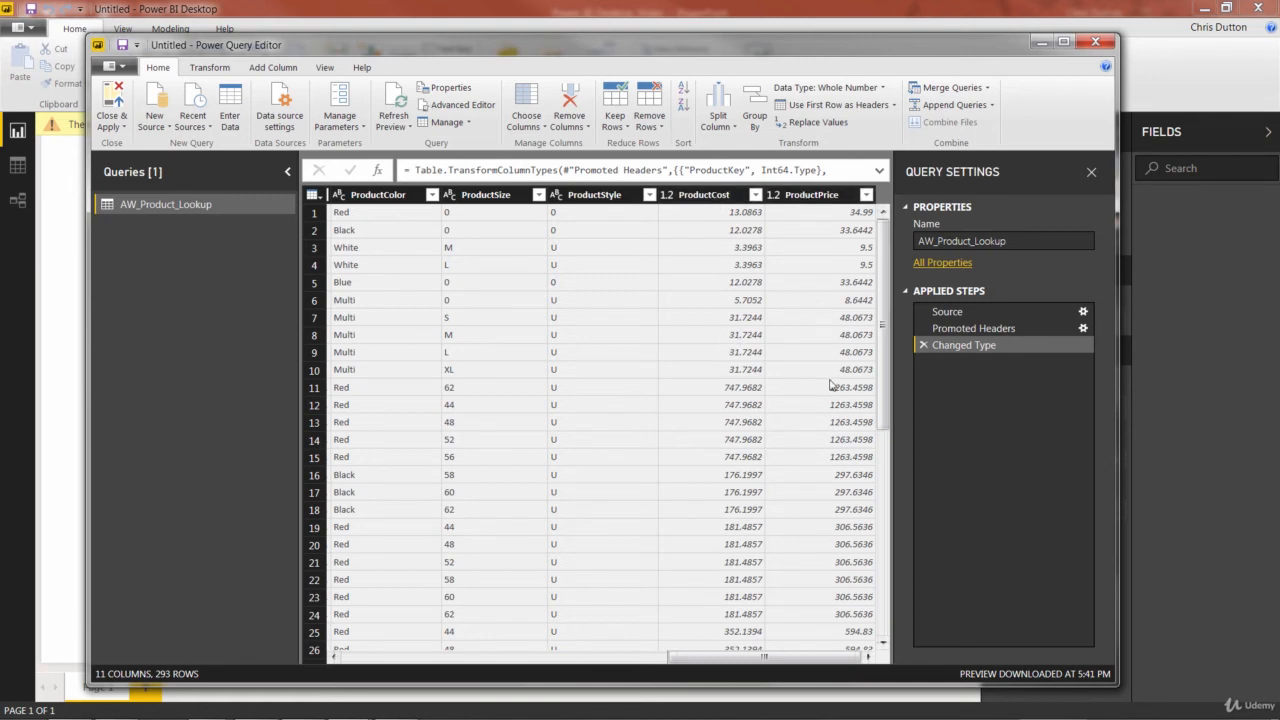
{"action": "left_click", "coordinate": [666, 194]}
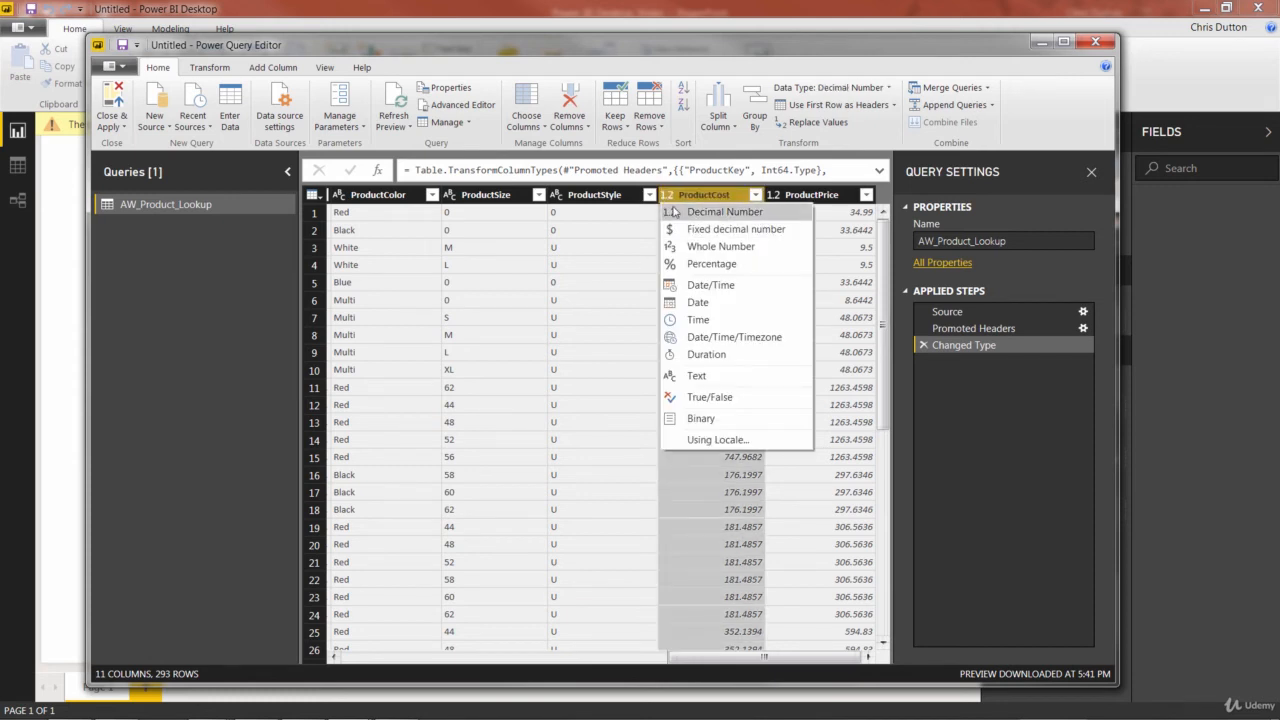
{"action": "left_click", "coordinate": [637, 254]}
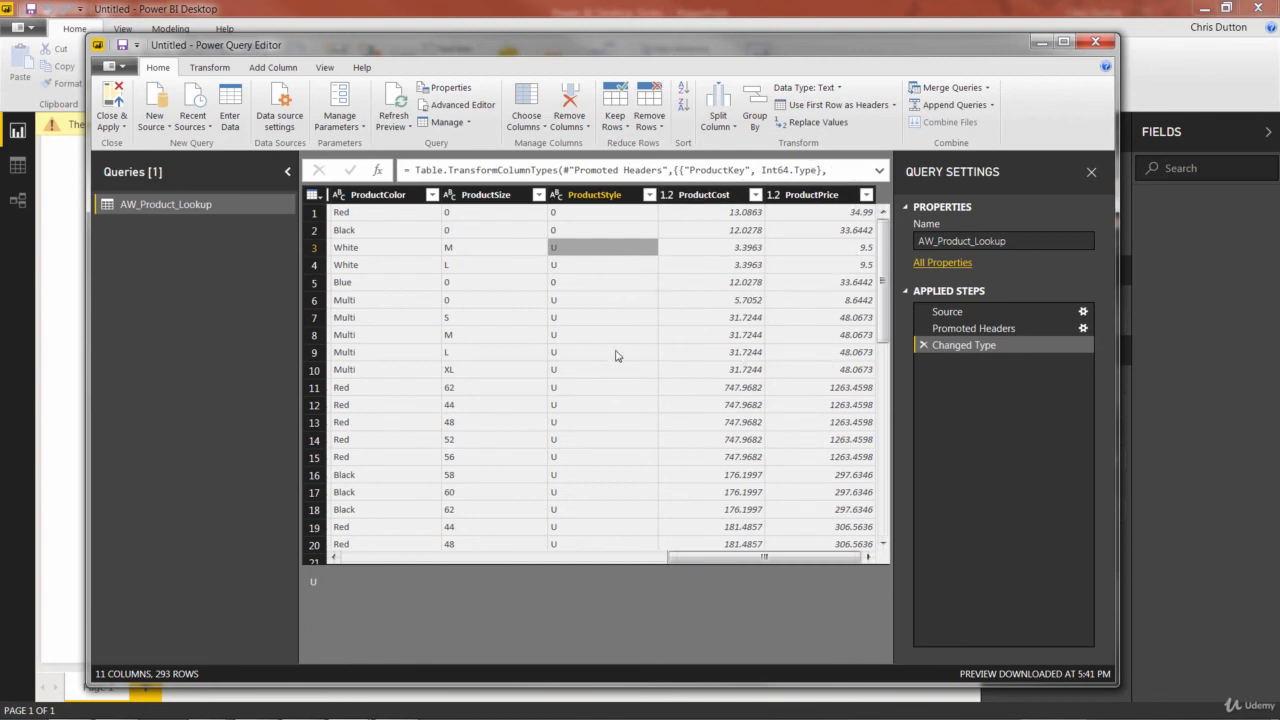
Step: Review the distinct values in the ProductSize column's filter list without applying a filter
{"action": "left_click_drag", "start_coordinate": [692, 557], "coordinate": [661, 556]}
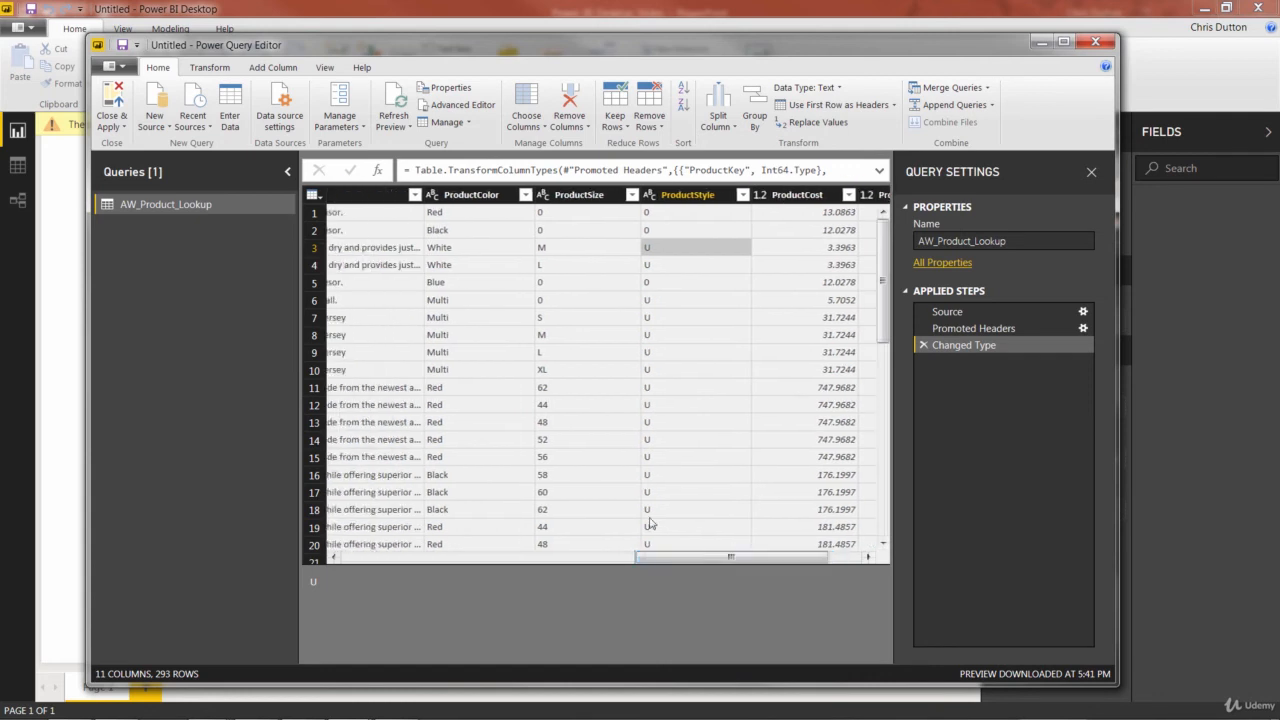
{"action": "left_click", "coordinate": [568, 197]}
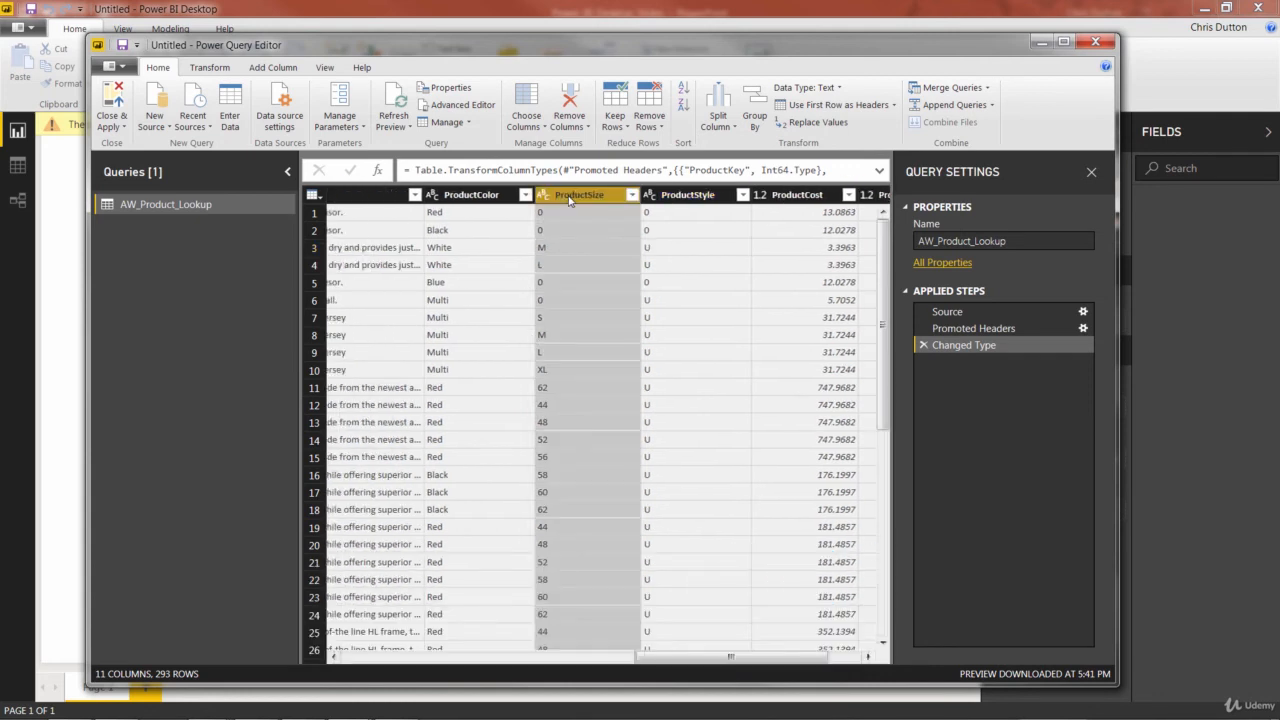
{"action": "left_click", "coordinate": [632, 195]}
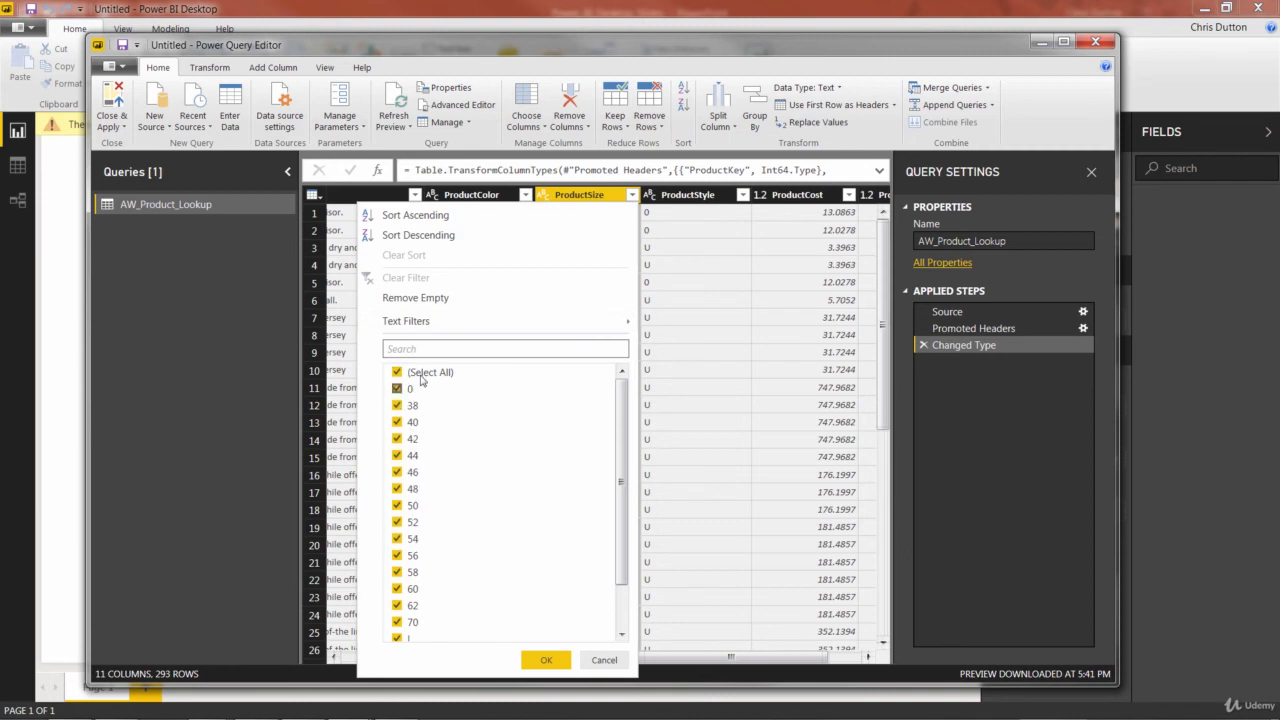
{"action": "left_click_drag", "start_coordinate": [619, 412], "coordinate": [616, 482]}
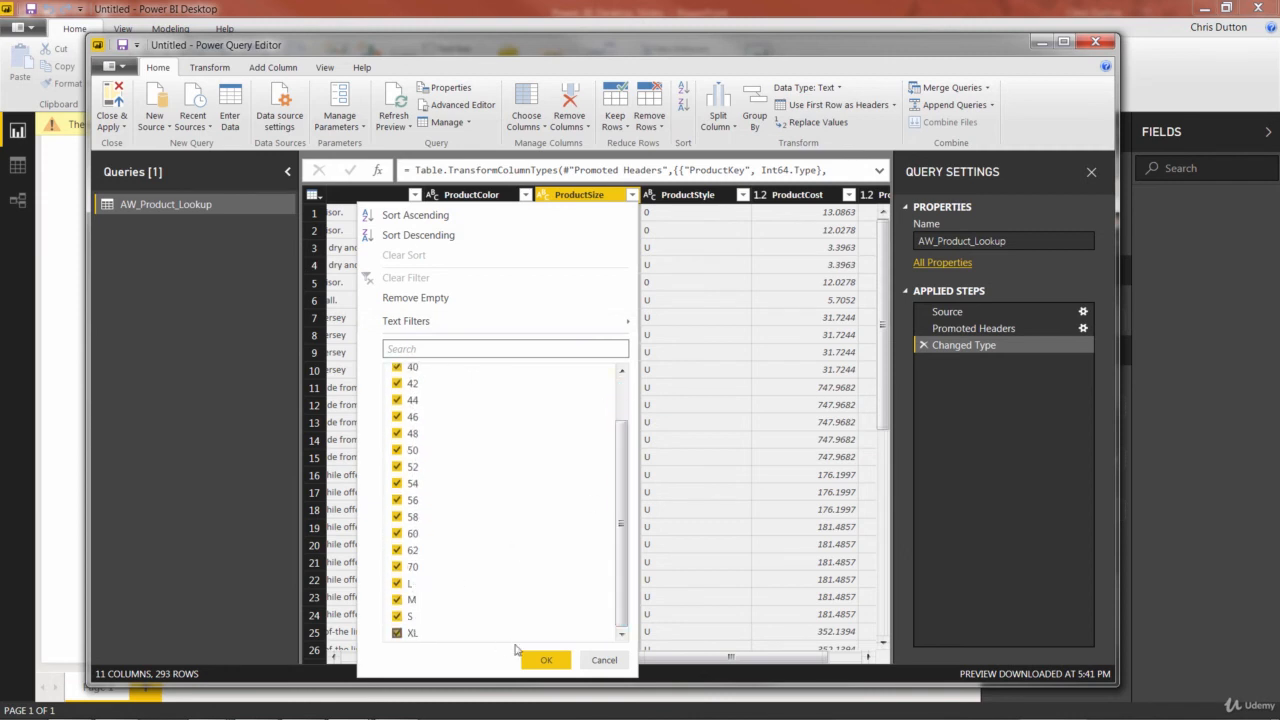
{"action": "left_click", "coordinate": [604, 660]}
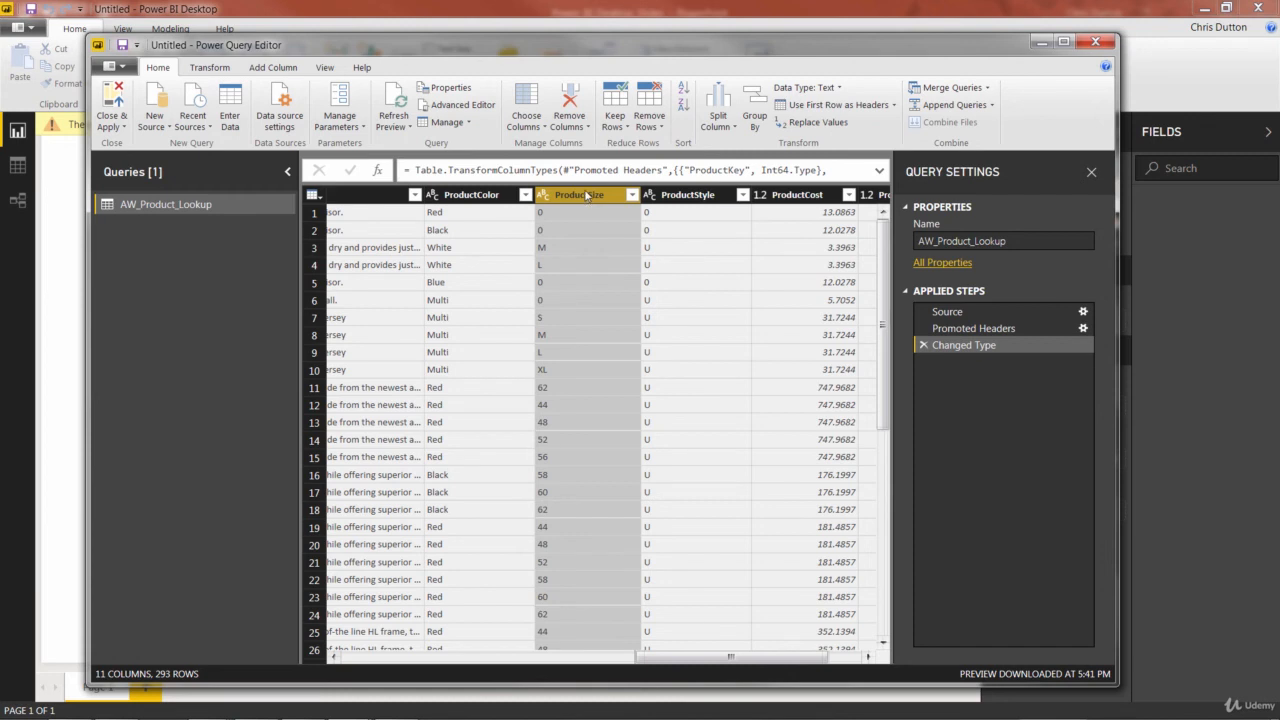
Step: Remove the ProductSize column from the AW_Product_Lookup query
{"action": "left_click", "coordinate": [576, 128]}
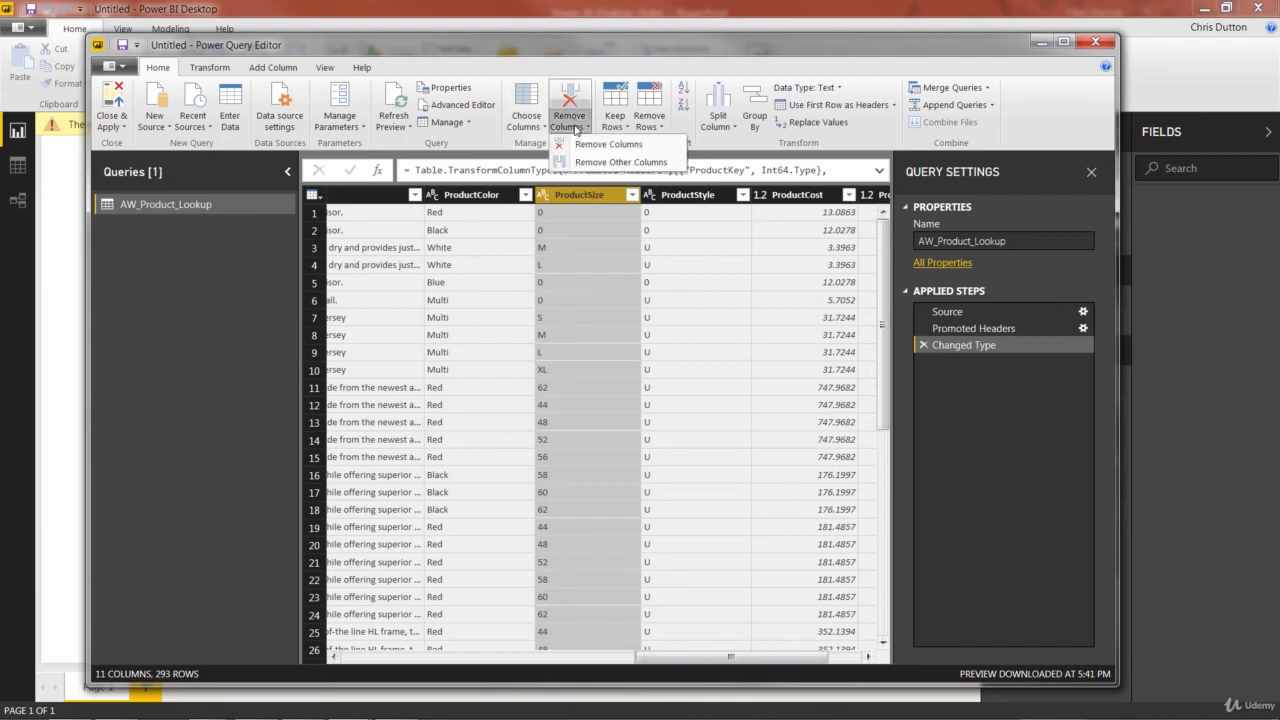
{"action": "left_click", "coordinate": [576, 128]}
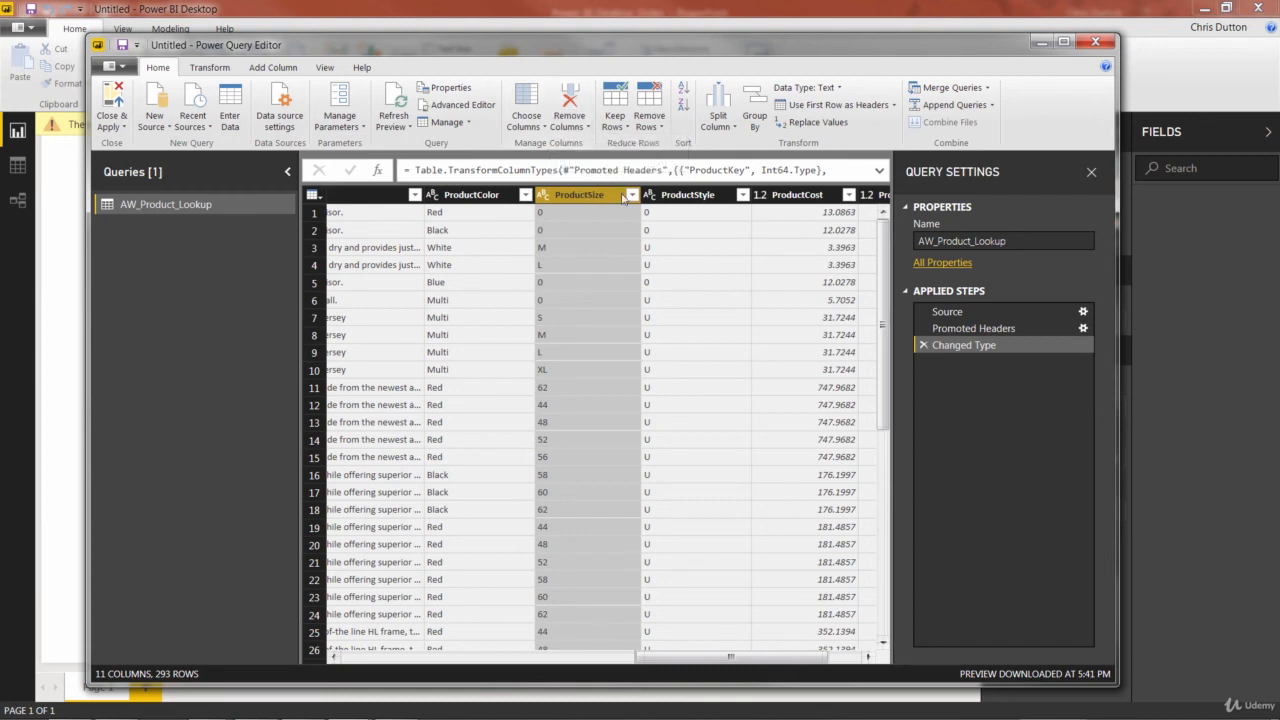
{"action": "right_click", "coordinate": [584, 199]}
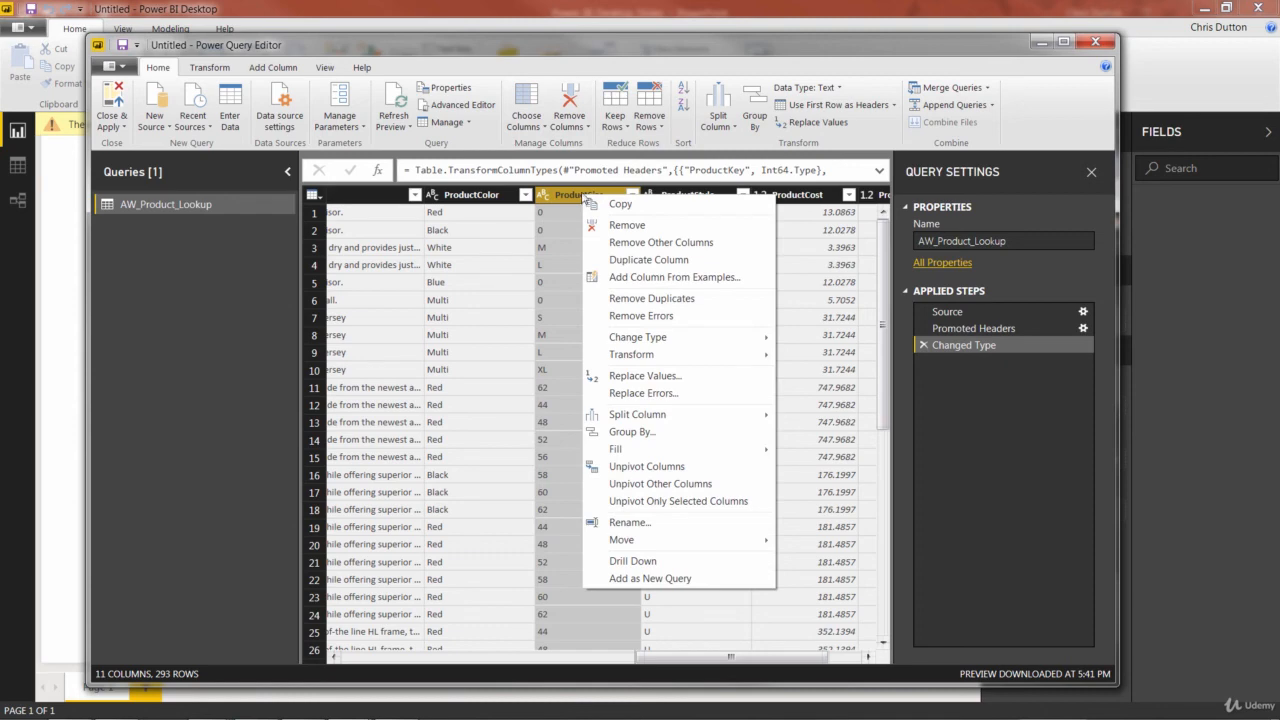
{"action": "left_click", "coordinate": [634, 226]}
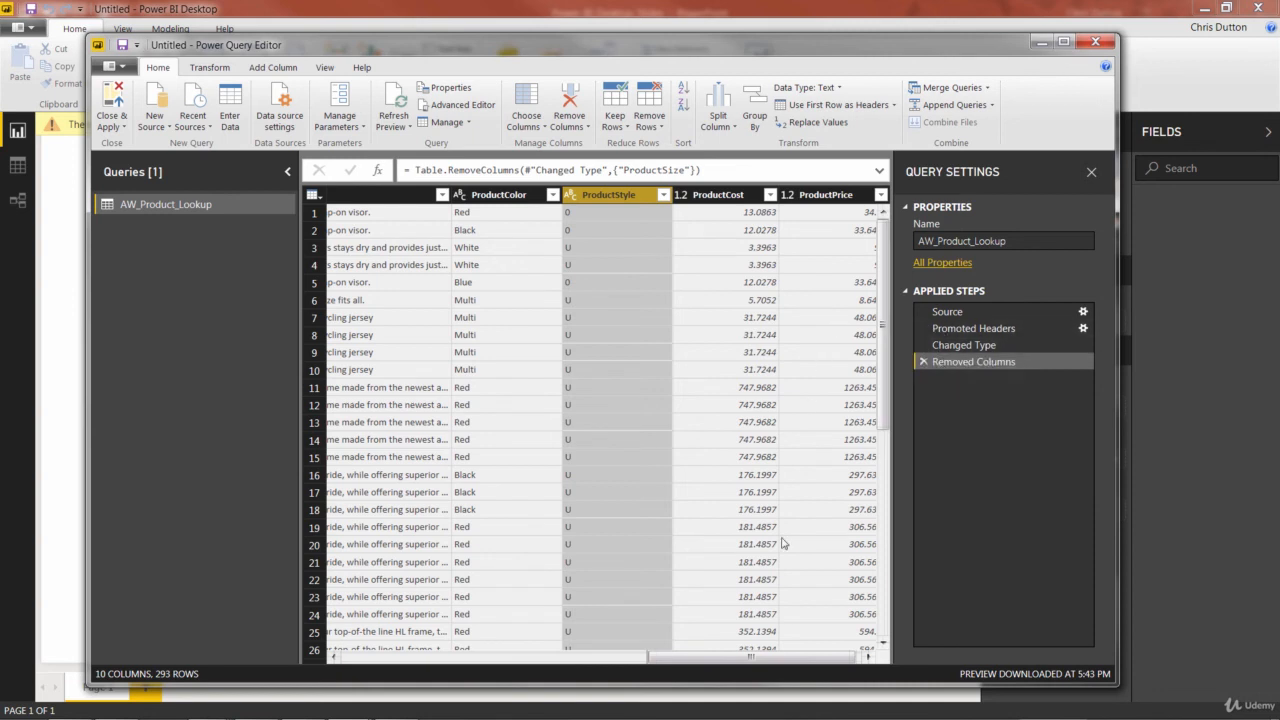
Step: Sort the product table by the ProductKey column in ascending order
{"action": "left_click_drag", "start_coordinate": [690, 660], "coordinate": [372, 670]}
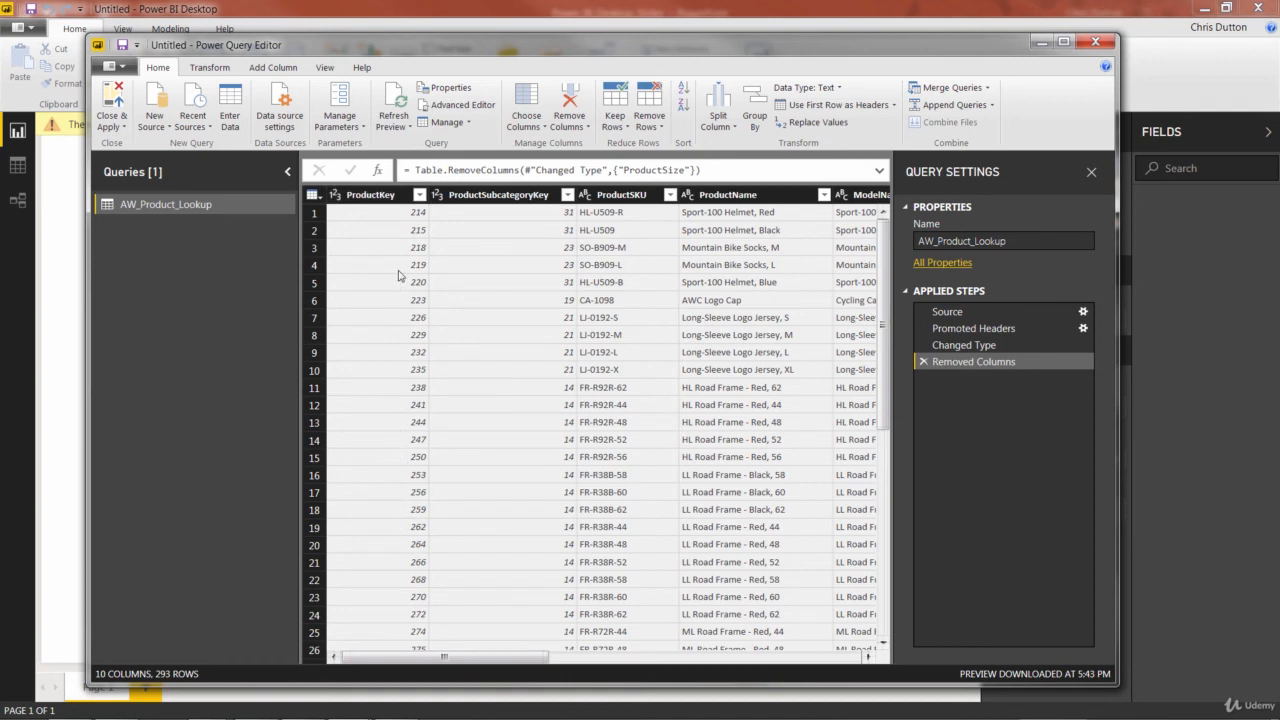
{"action": "left_click", "coordinate": [404, 196]}
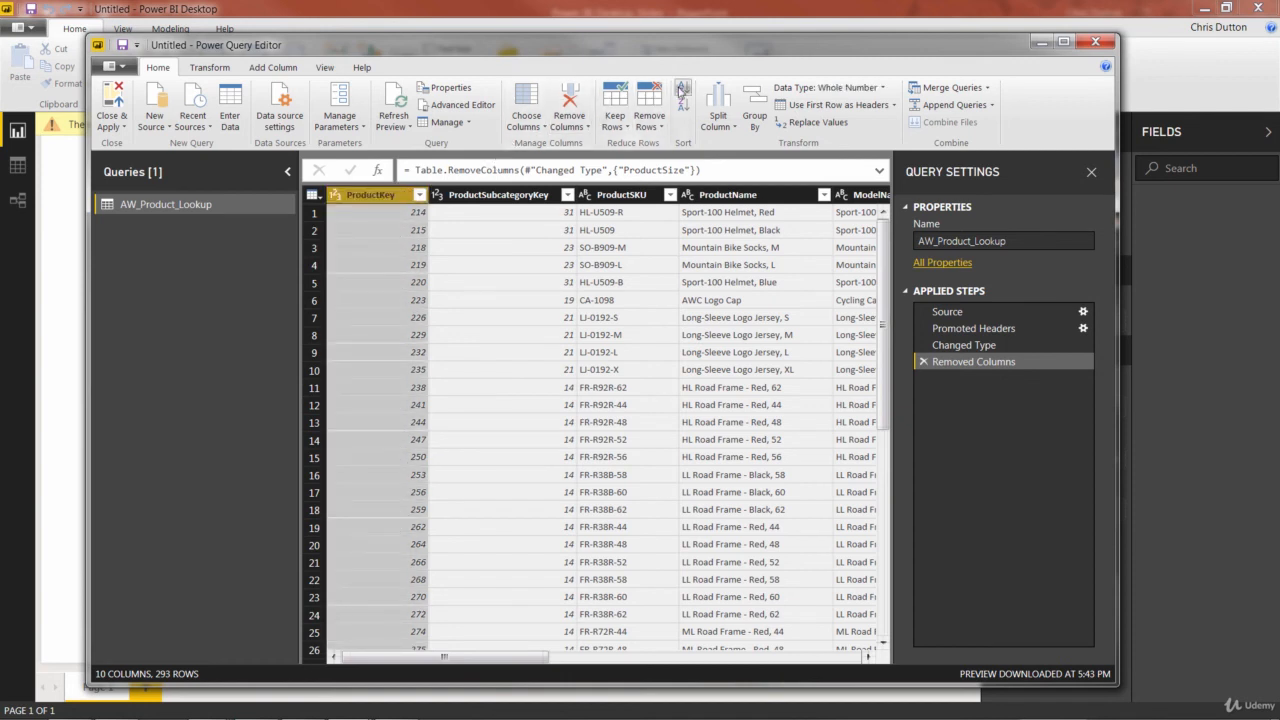
{"action": "left_click", "coordinate": [684, 90]}
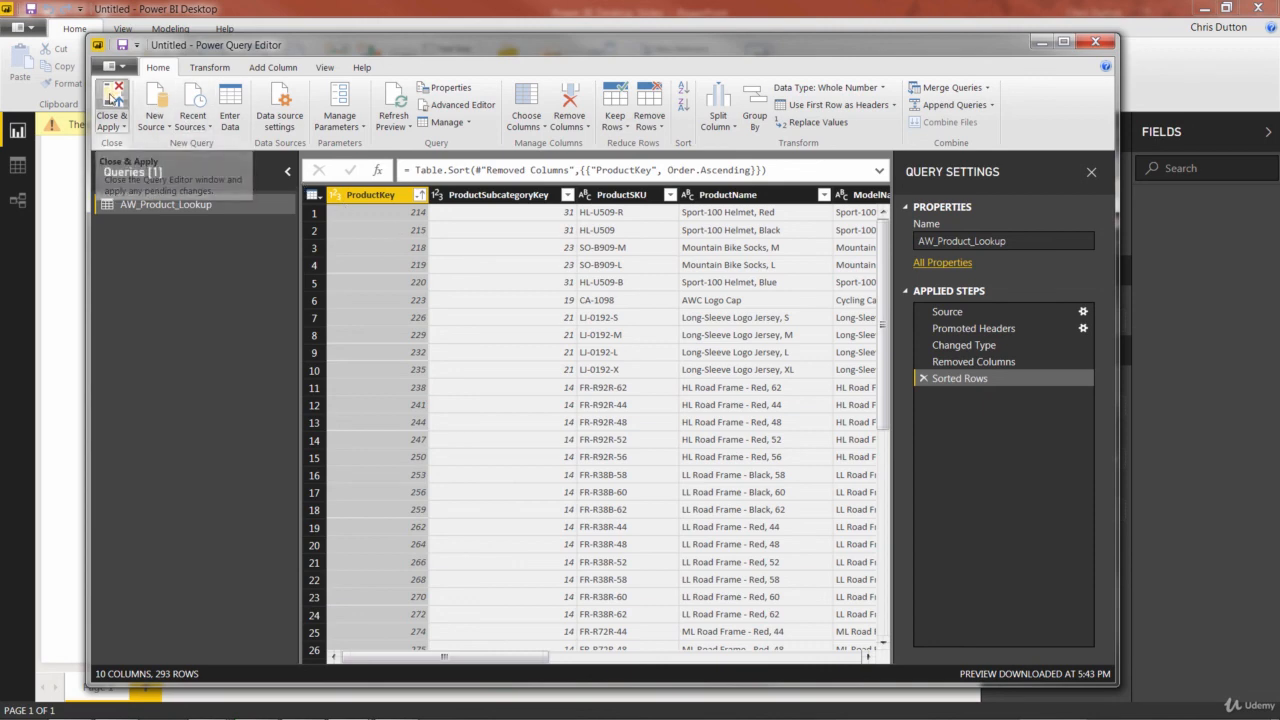
Step: Close the query editor applying the changes to load AW_Product_Lookup, and inspect the table in the data and relationships views
{"action": "left_click", "coordinate": [110, 97]}
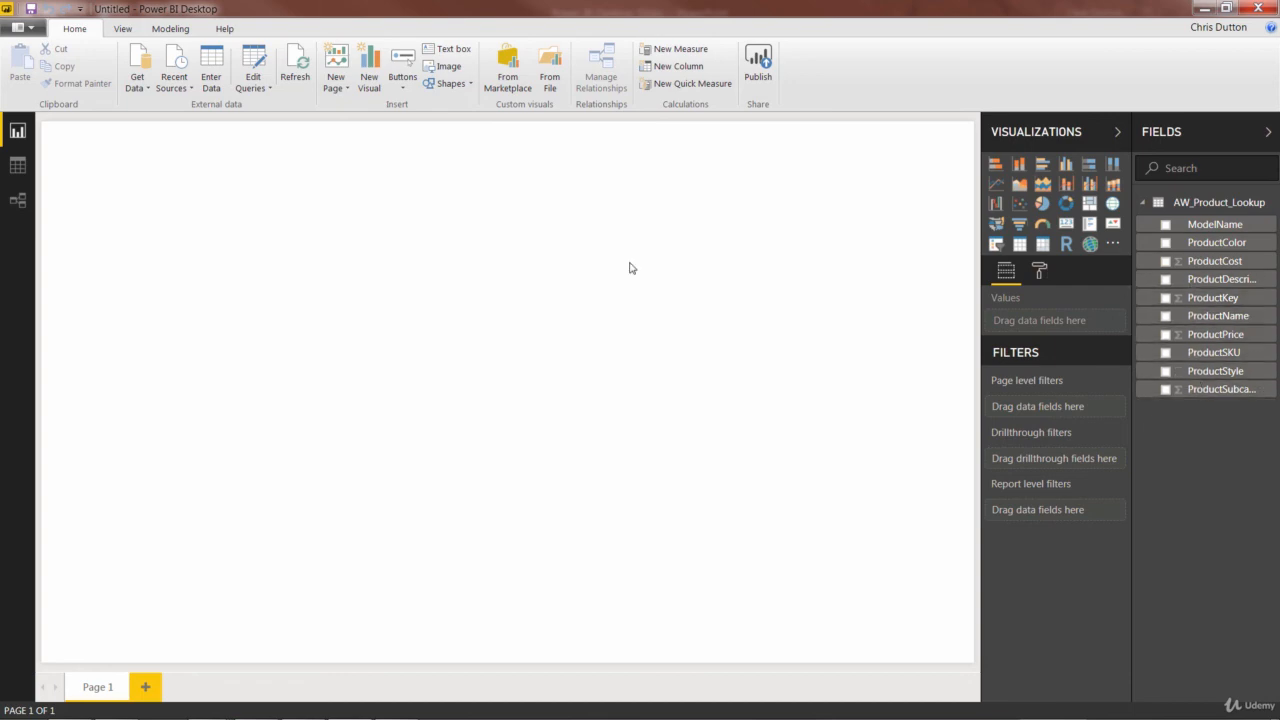
{"action": "left_click", "coordinate": [17, 166]}
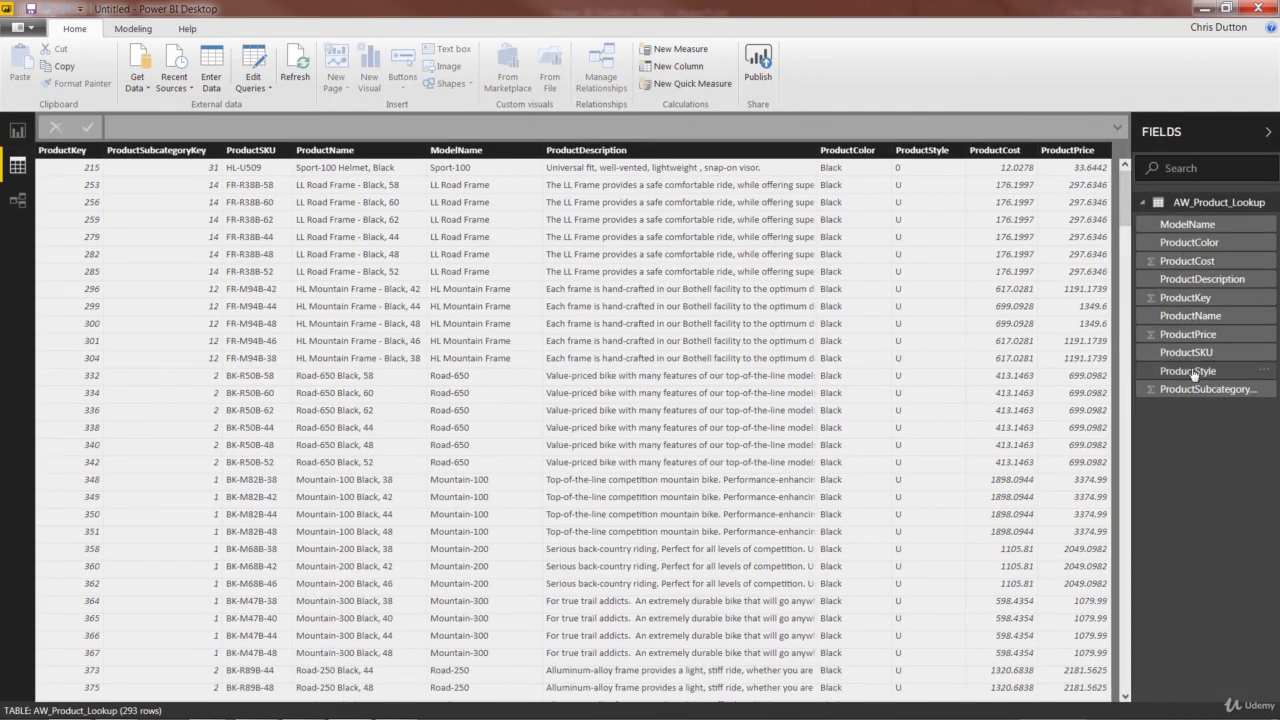
{"action": "left_click", "coordinate": [15, 202]}
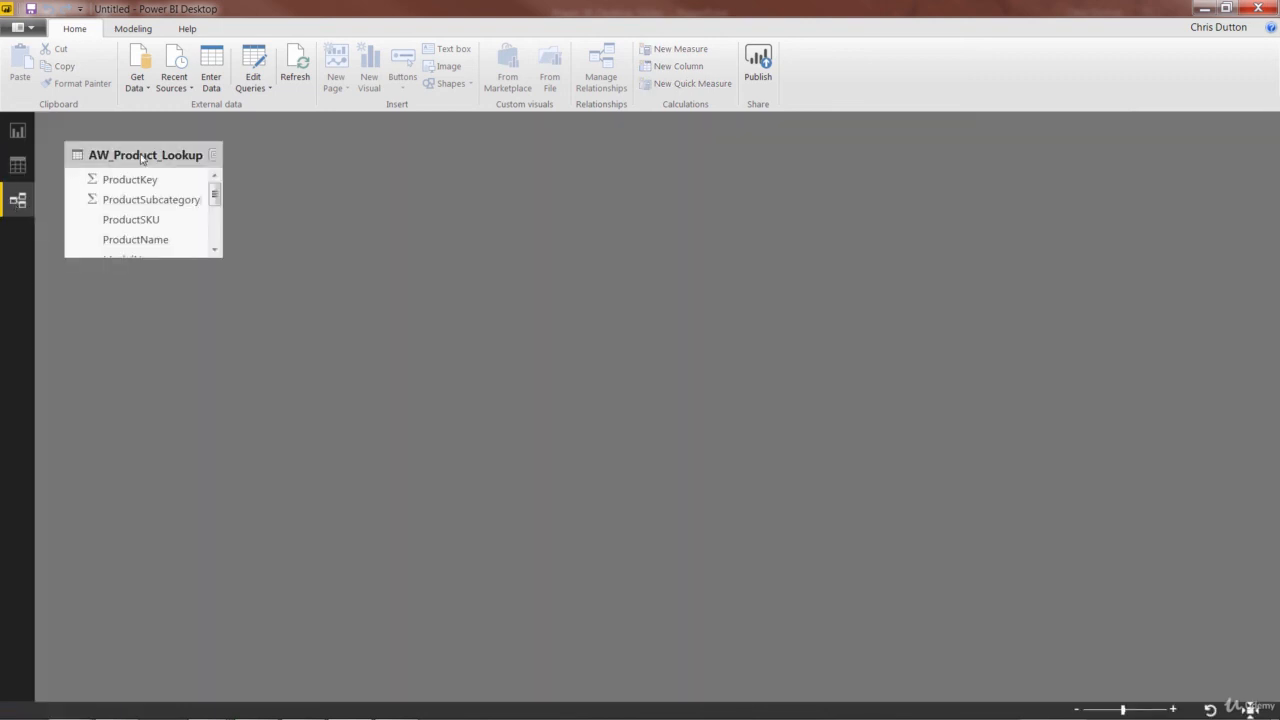
{"action": "left_click", "coordinate": [143, 160]}
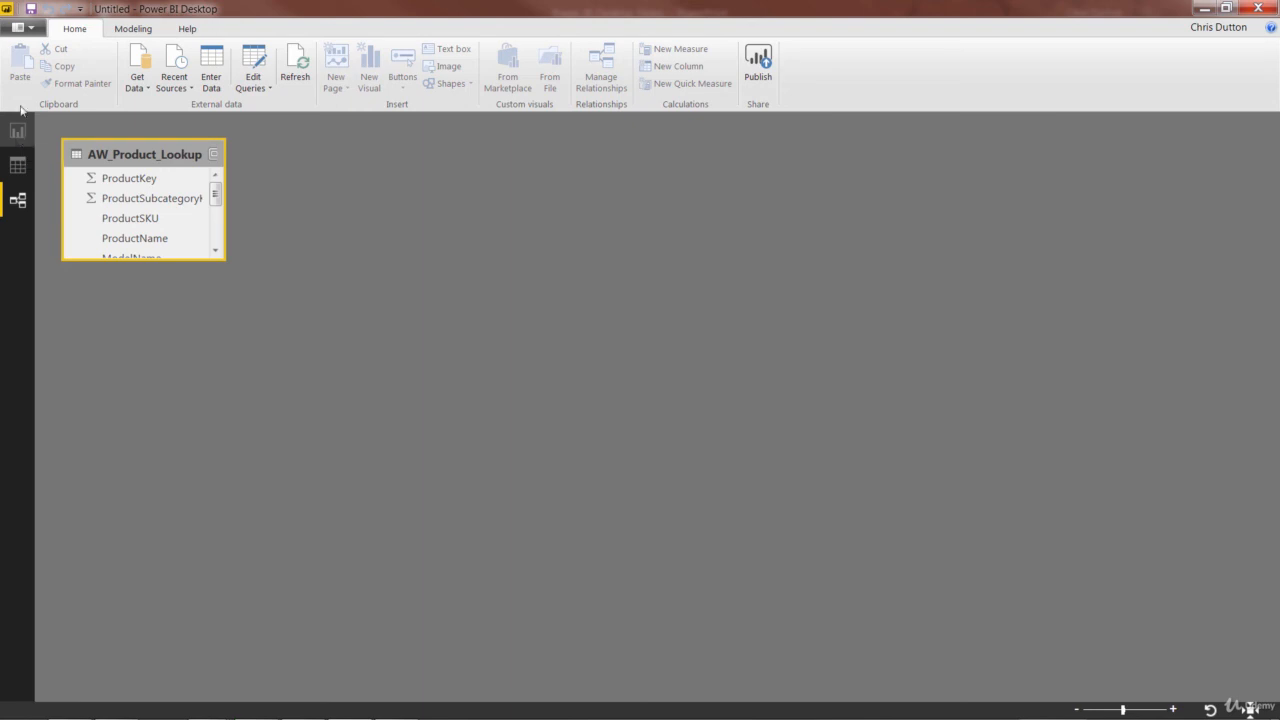
Step: Save the report as a Power BI file named AdventureWorks_Report in the Adventure Works folder
{"action": "left_click", "coordinate": [22, 28]}
{"action": "left_click", "coordinate": [50, 166]}
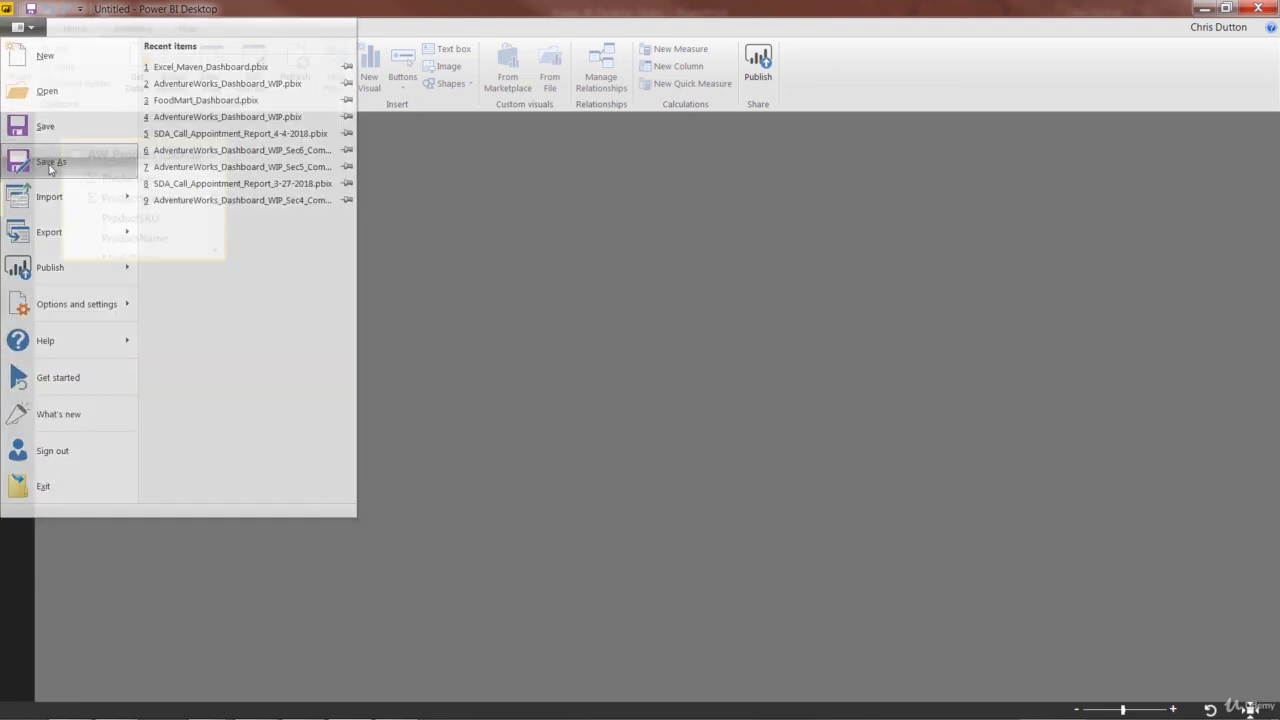
{"action": "type", "text": "AdventureW"}
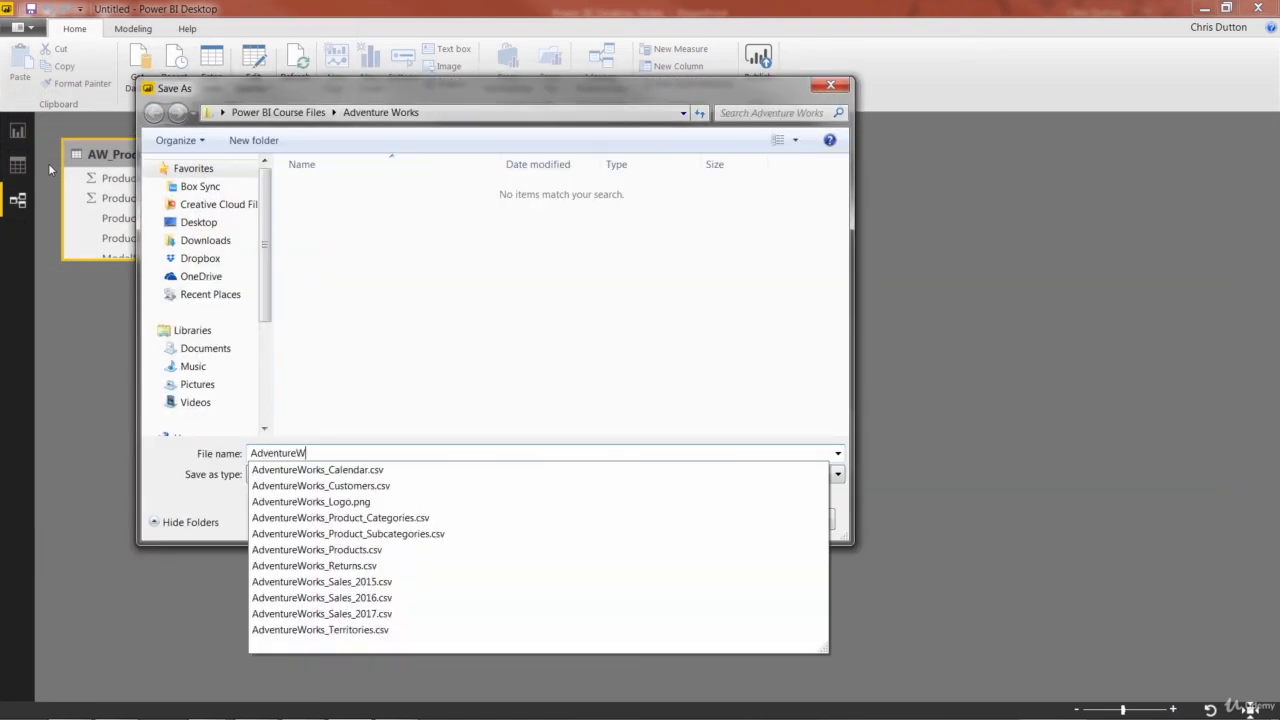
{"action": "type", "text": "orks"}
{"action": "type", "text": "_Report"}
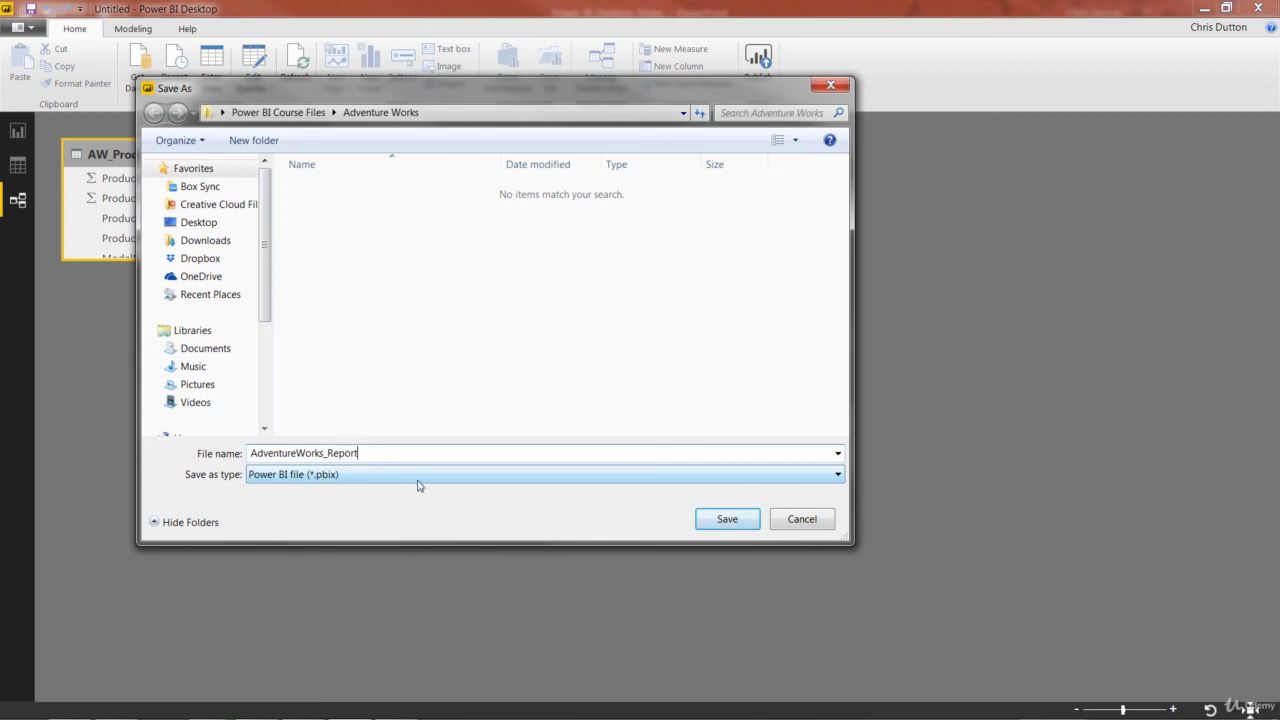
{"action": "left_click", "coordinate": [700, 519]}
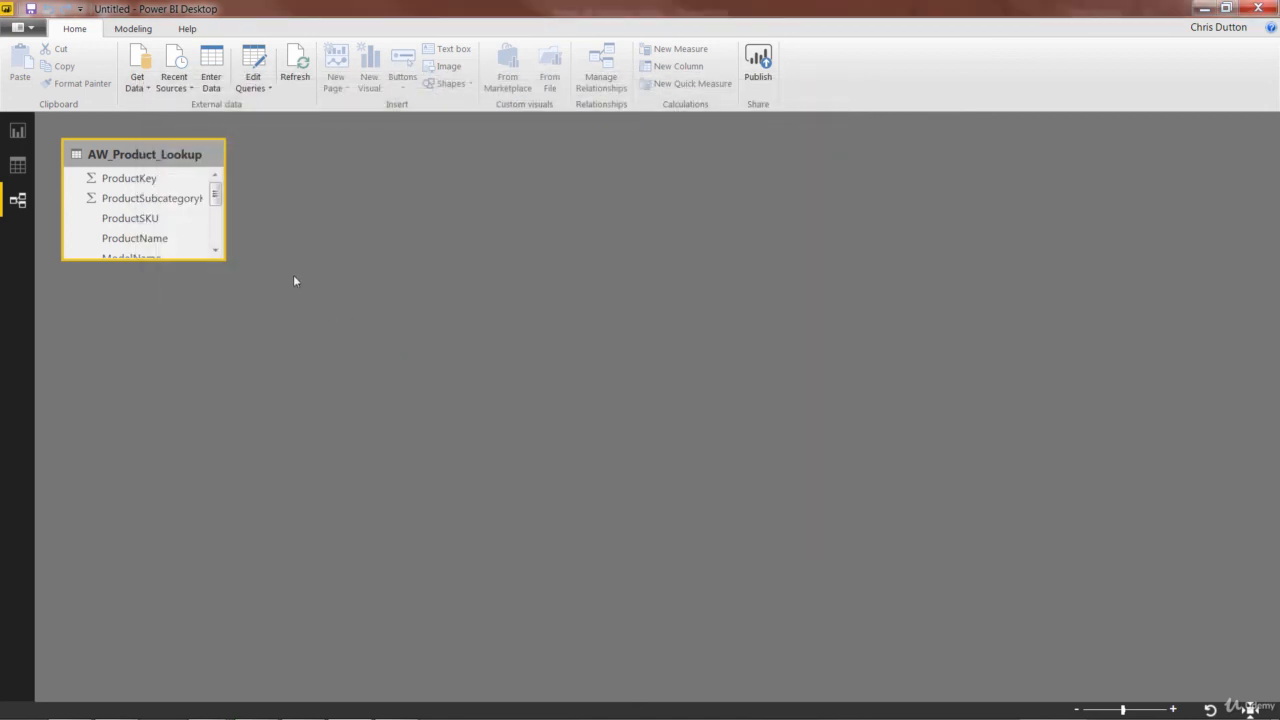